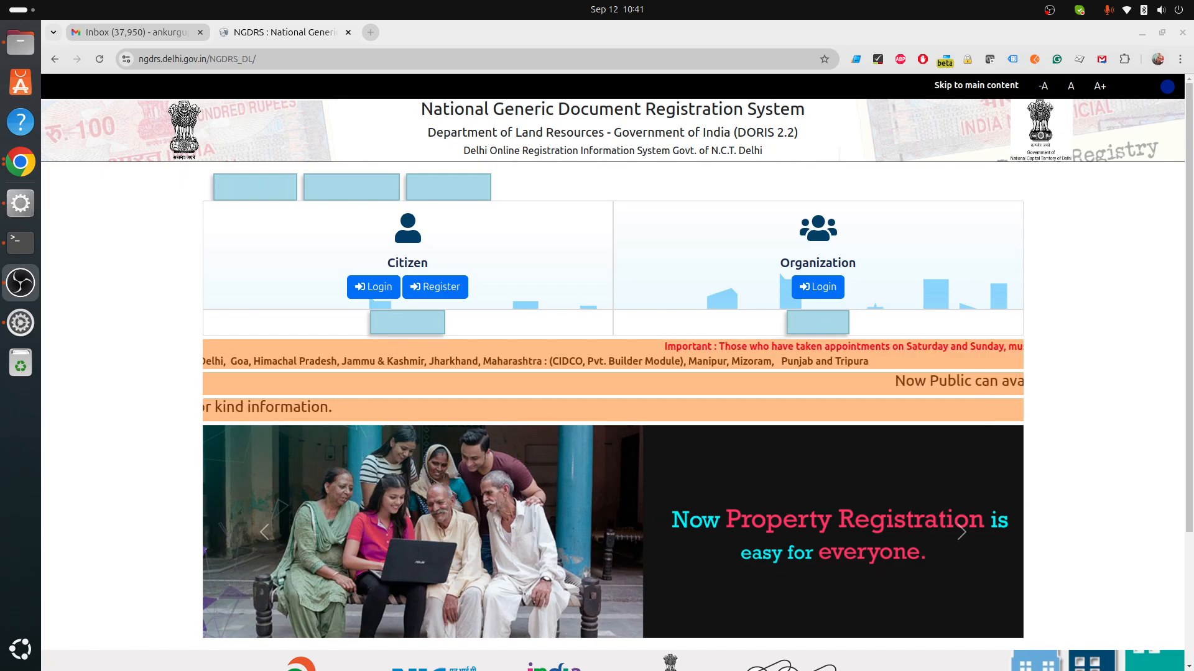
- Open the citizen registration form, look it over, then return to the home page
{"action": "left_click", "coordinate": [297, 57]}
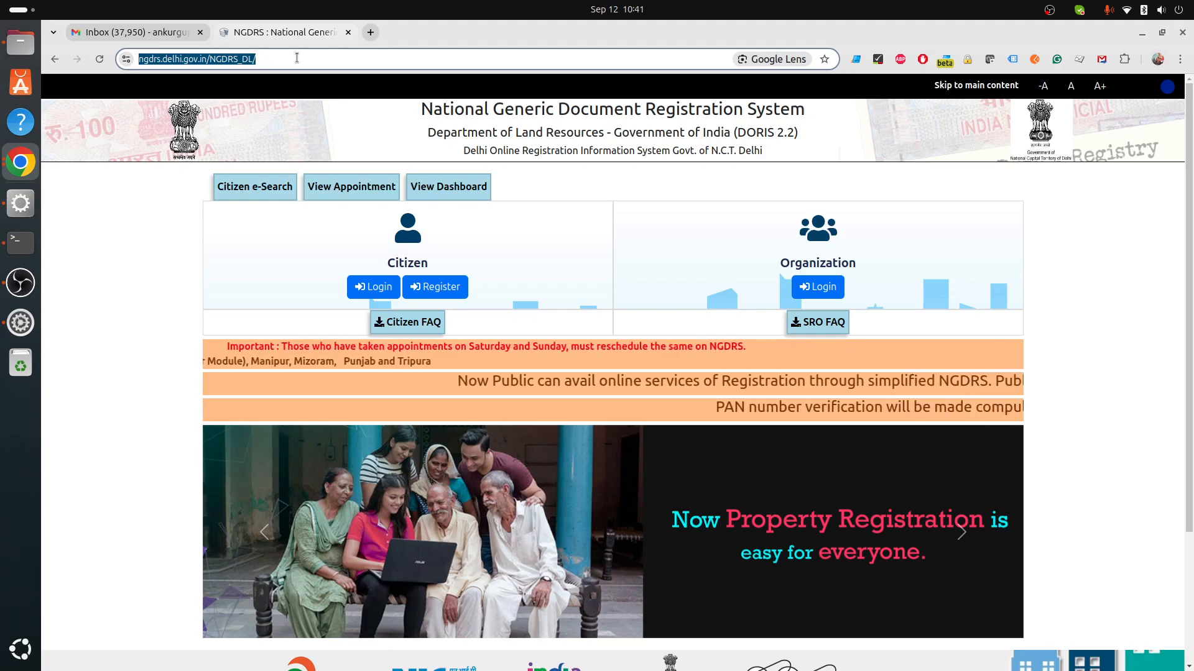
{"action": "left_click", "coordinate": [452, 288]}
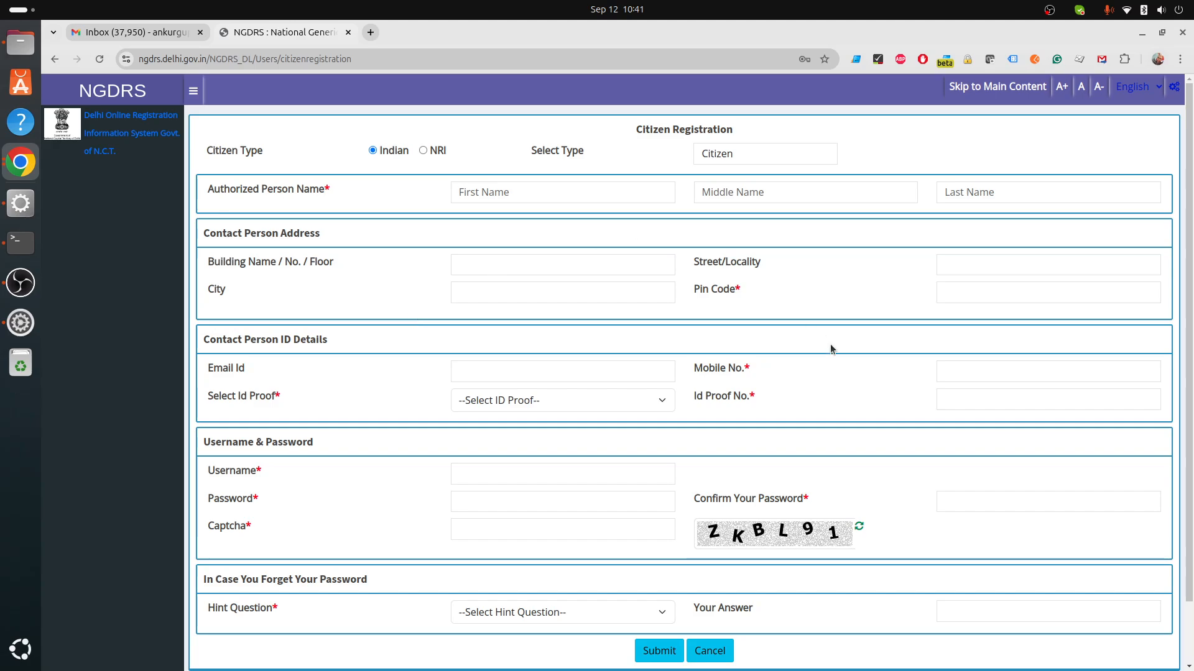
{"action": "scroll", "coordinate": [842, 386], "scroll_direction": "down", "scroll_amount": 2}
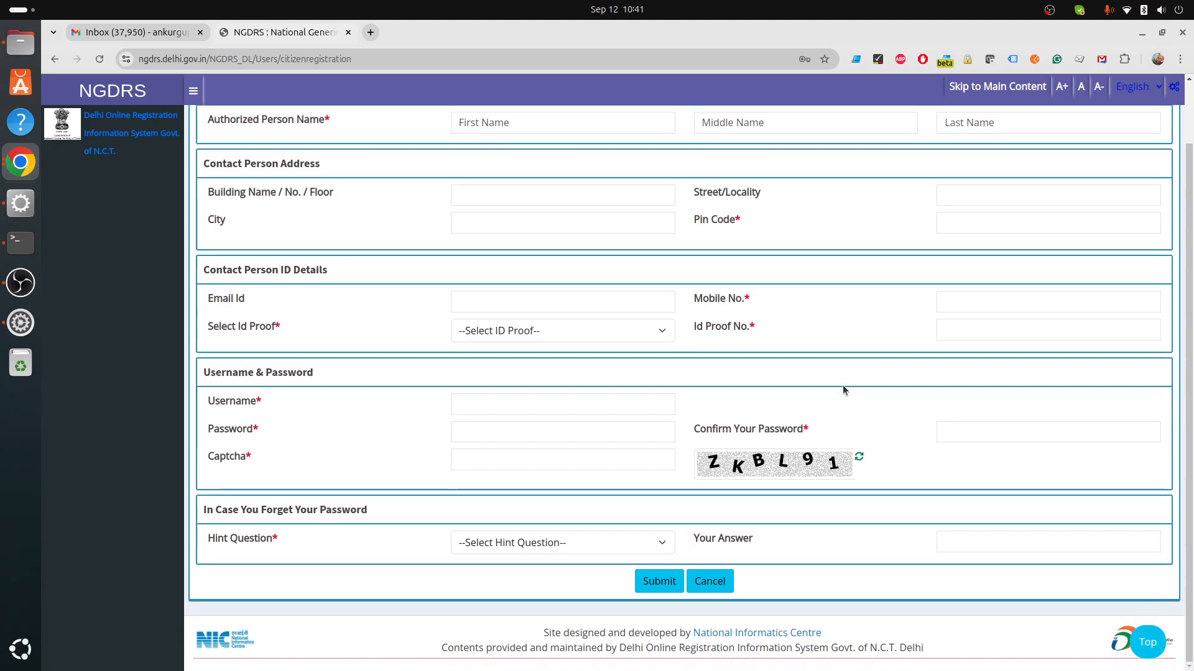
{"action": "scroll", "coordinate": [843, 389], "scroll_direction": "up", "scroll_amount": 2}
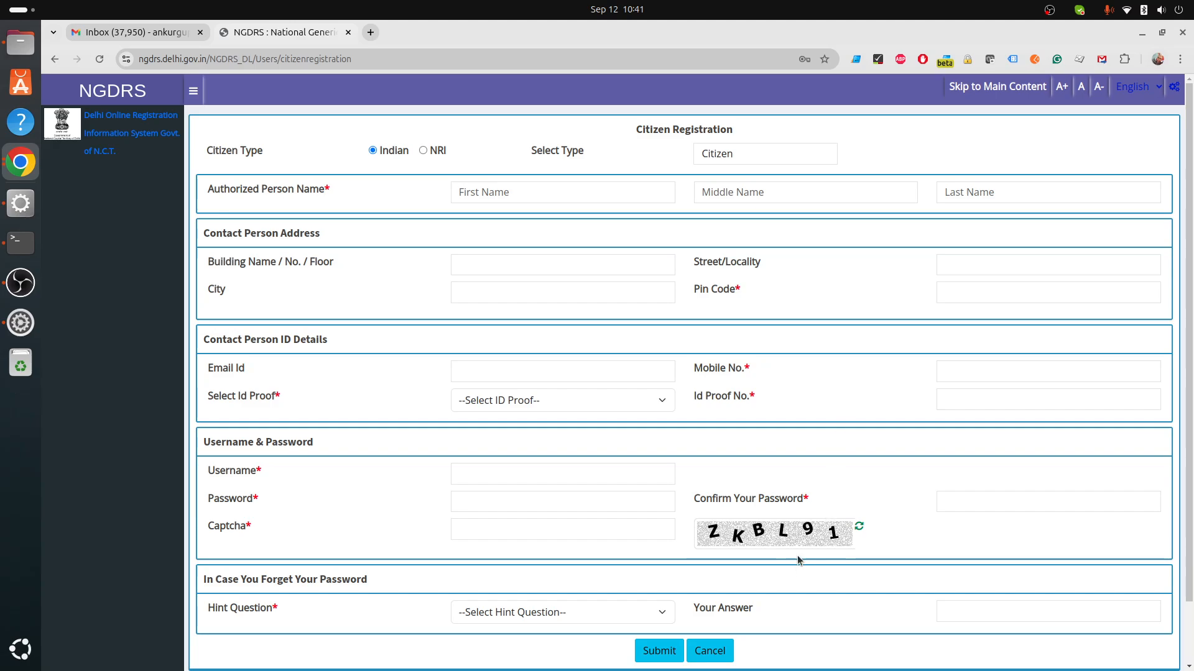
{"action": "left_click", "coordinate": [718, 657]}
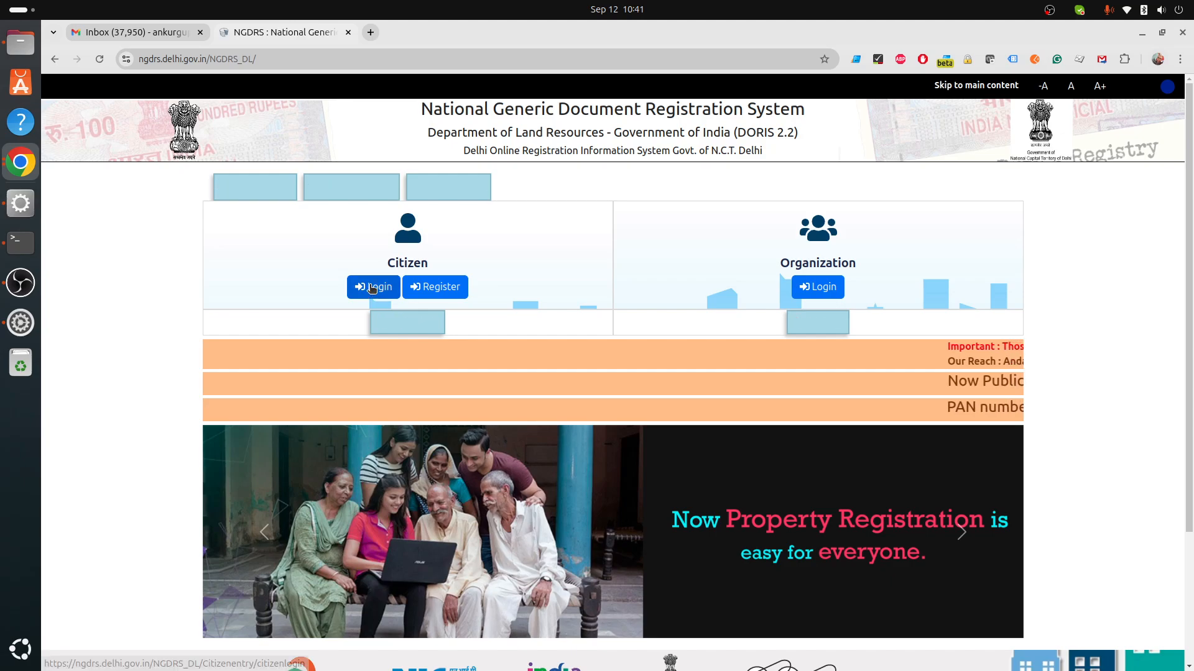
- On the Citizen Login page, enter the captcha and request a sign-in OTP
{"action": "left_click", "coordinate": [372, 288]}
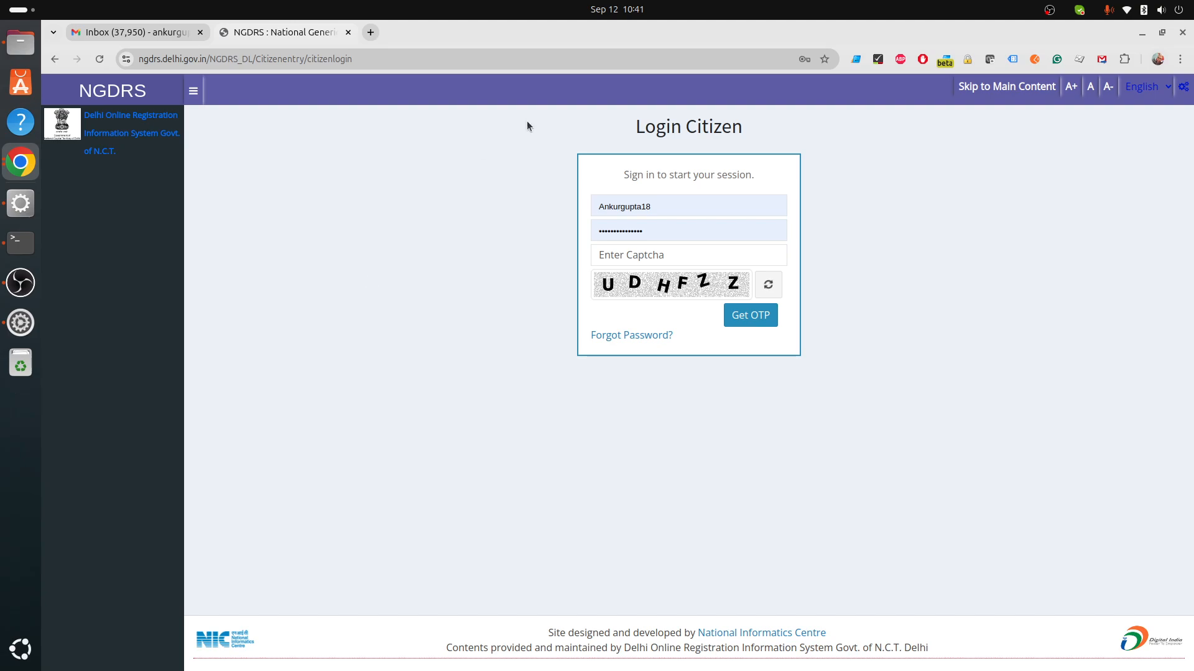
{"action": "left_click", "coordinate": [696, 257]}
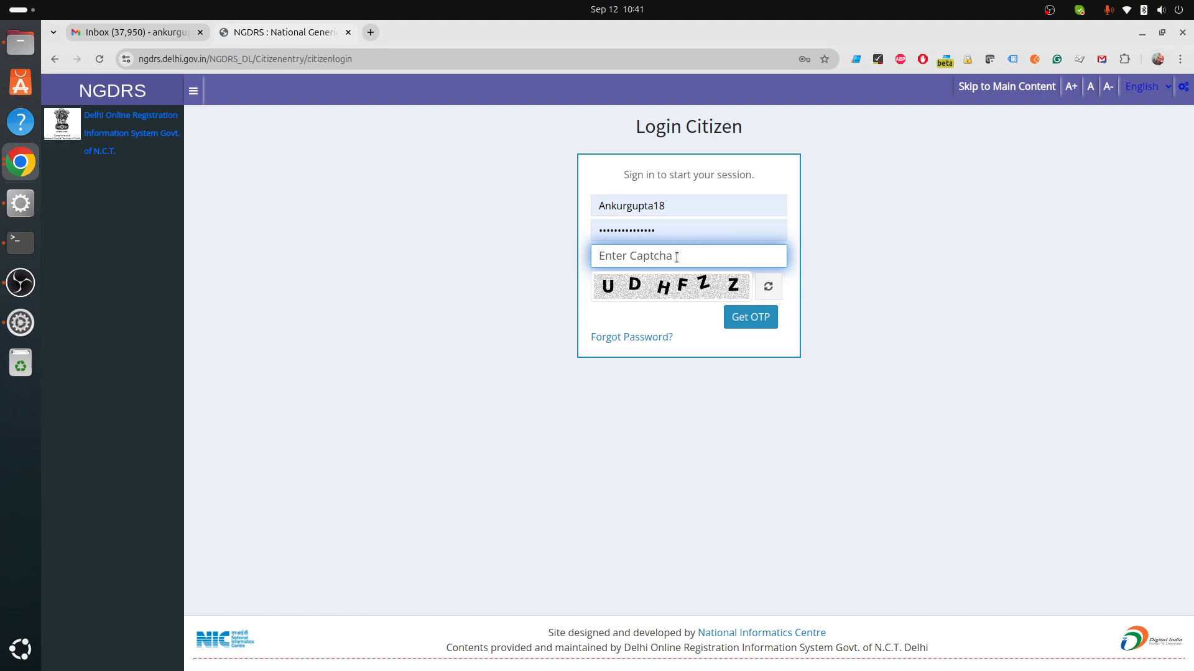
{"action": "type", "text": "UDHFZ"}
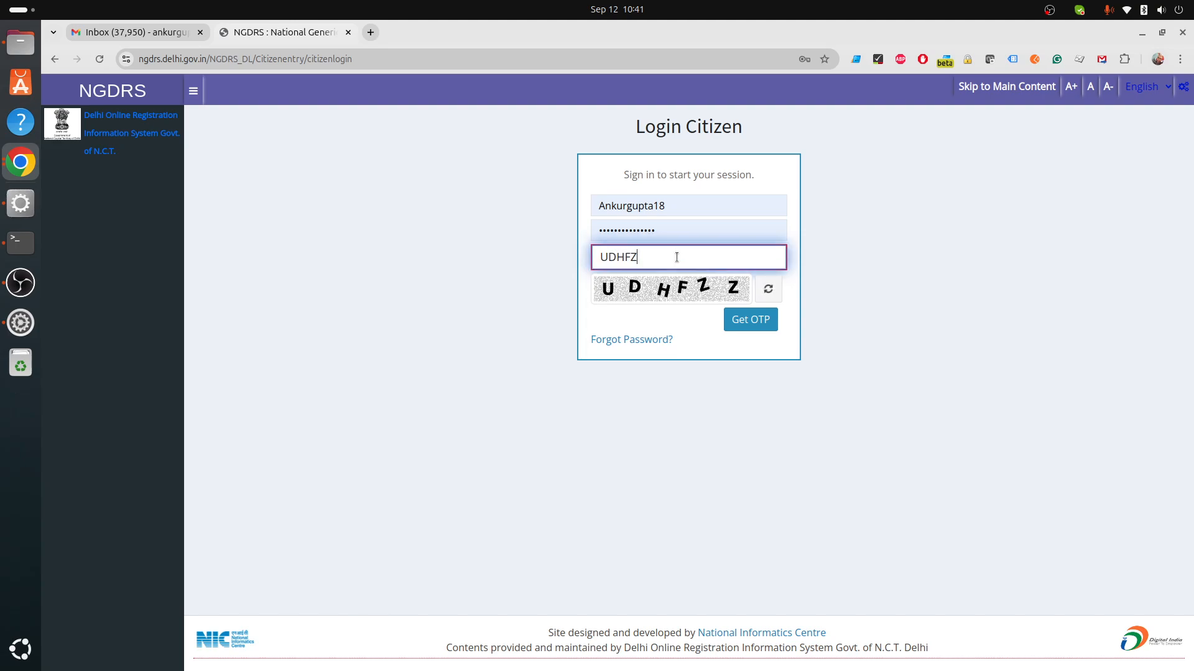
{"action": "type", "text": "Z"}
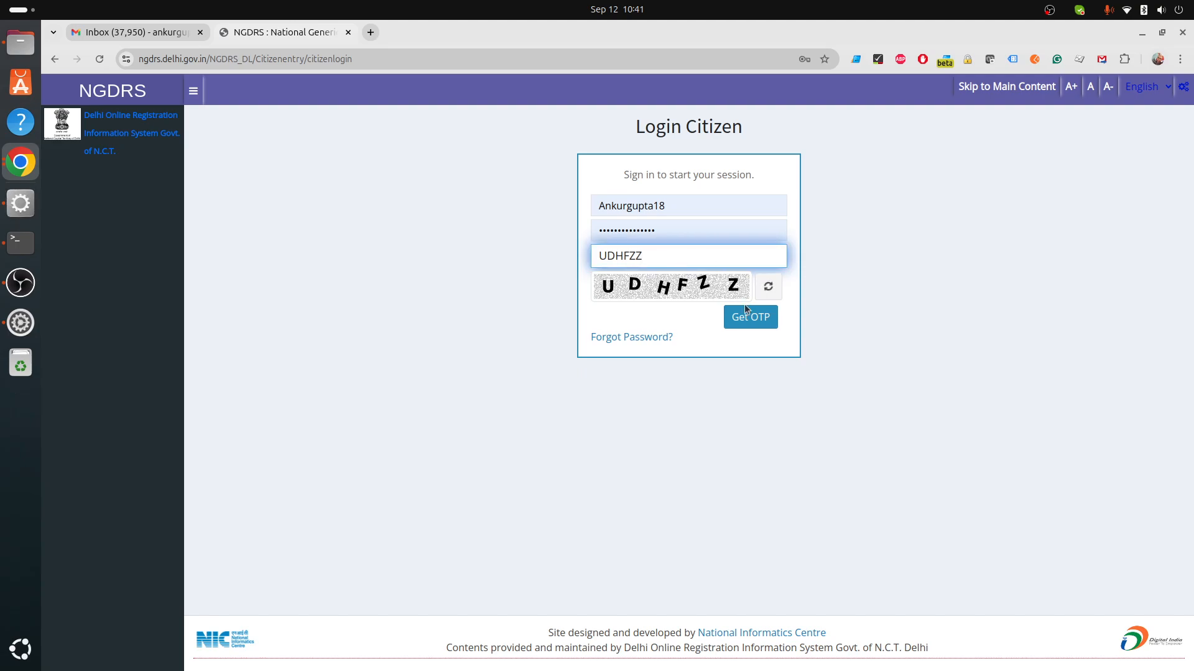
{"action": "left_click", "coordinate": [754, 319]}
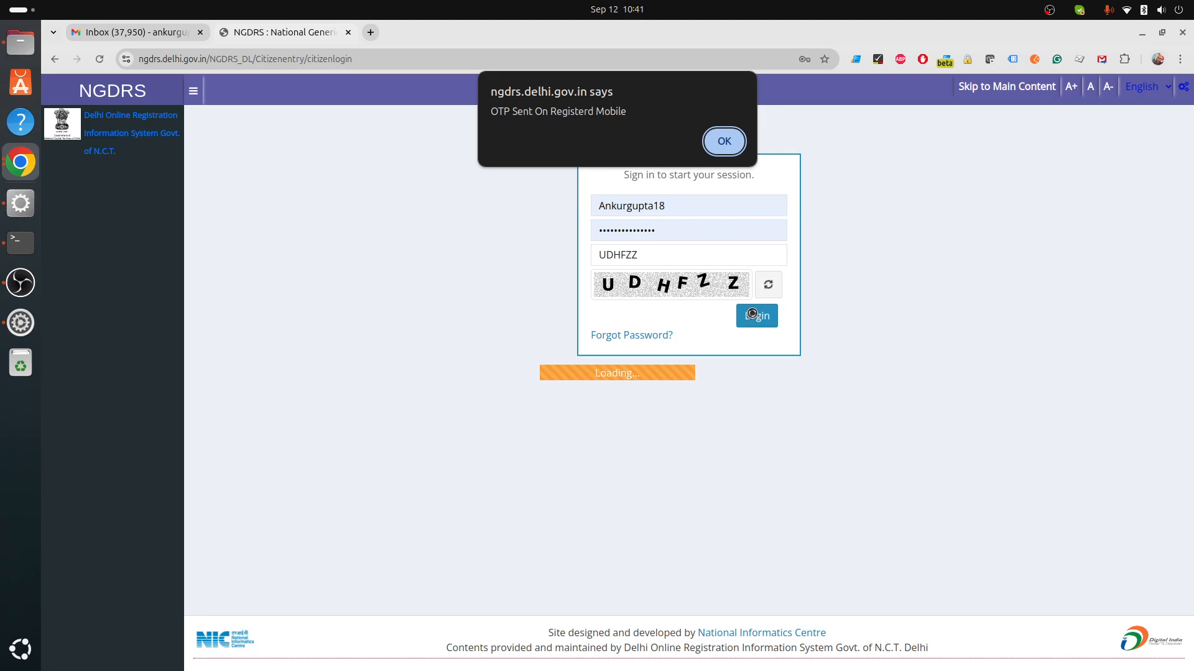
{"action": "left_click", "coordinate": [738, 144]}
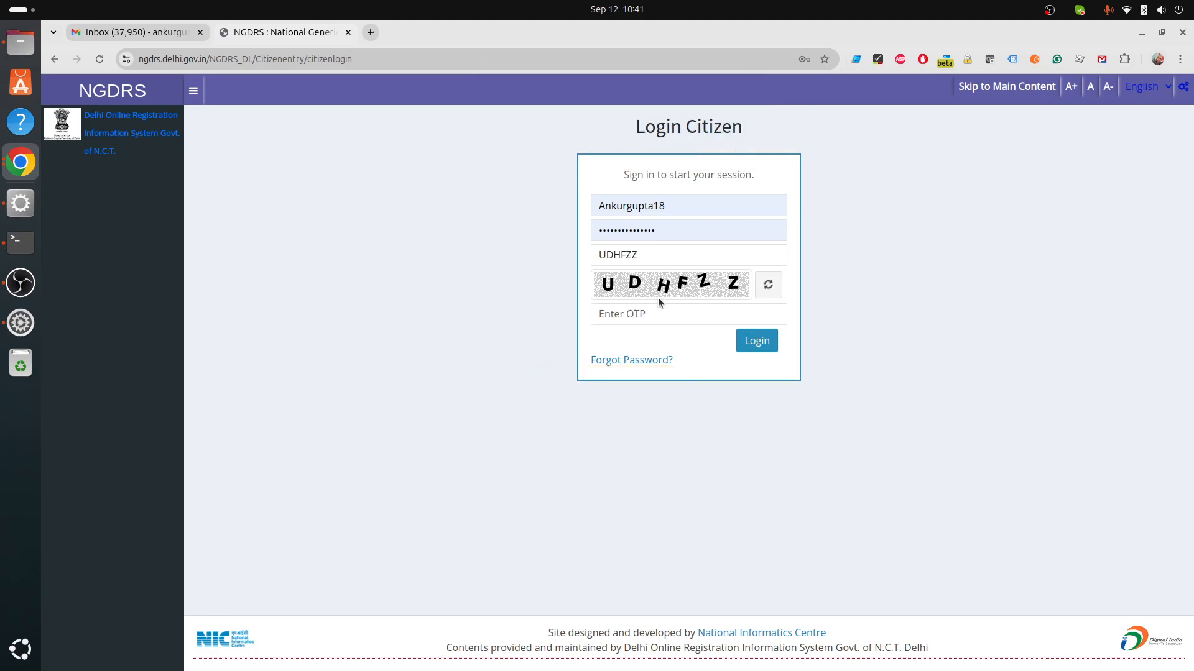
- Enter the received one-time password and log in as a citizen
{"action": "left_click", "coordinate": [657, 310]}
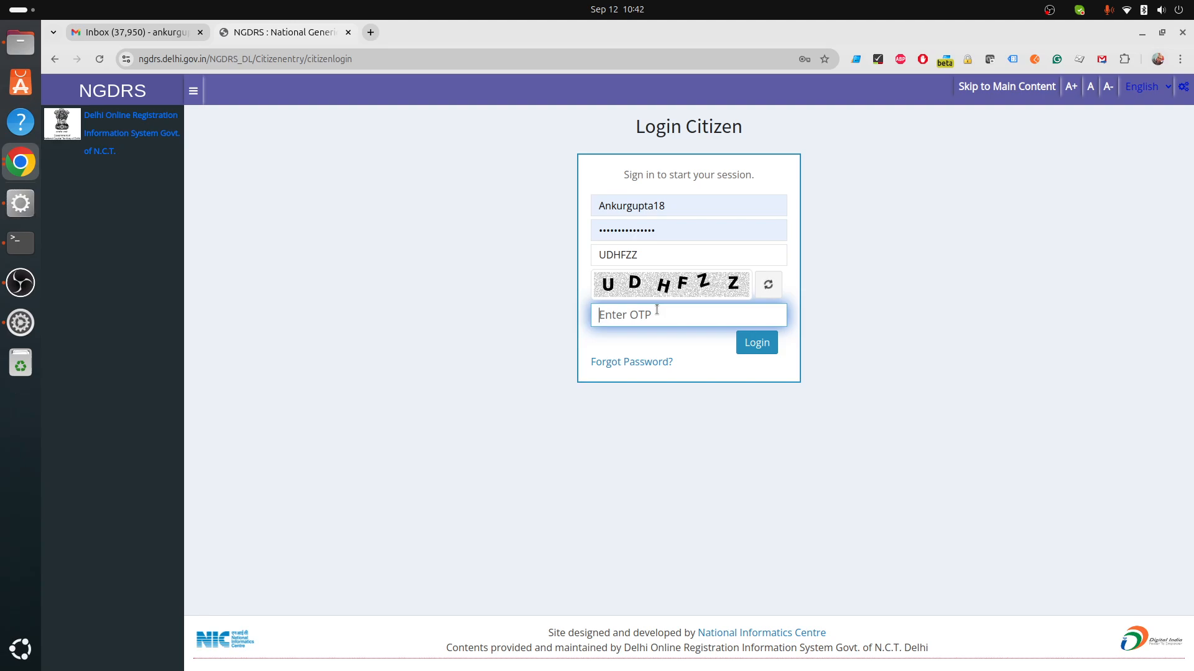
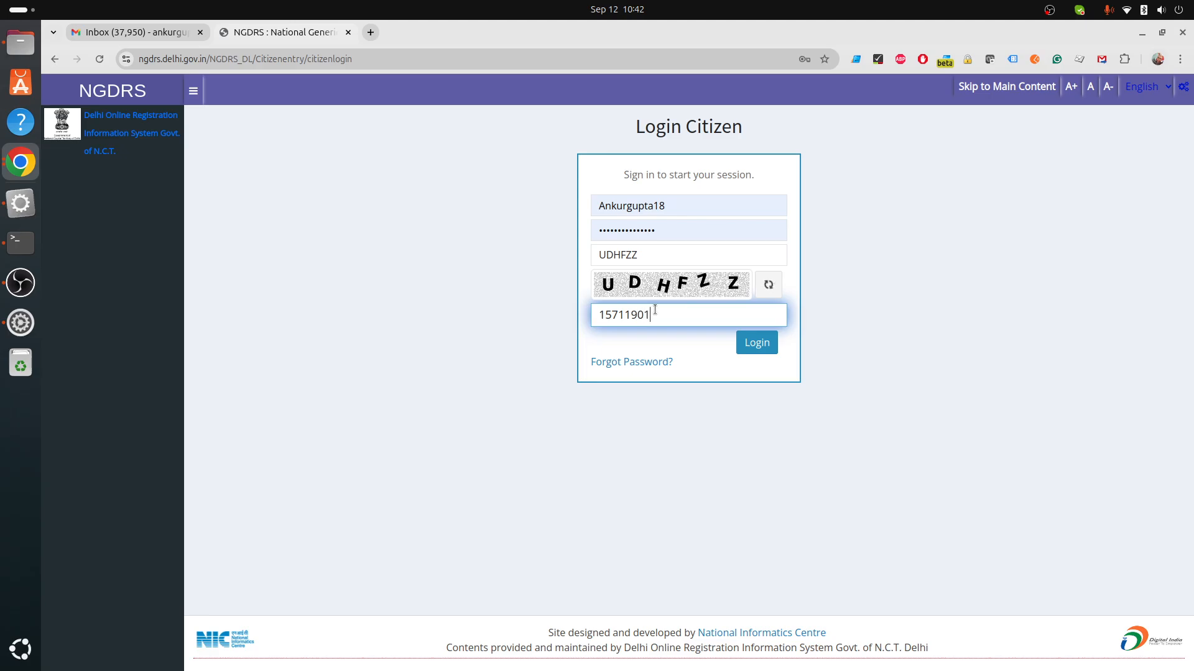
{"action": "left_click", "coordinate": [755, 345]}
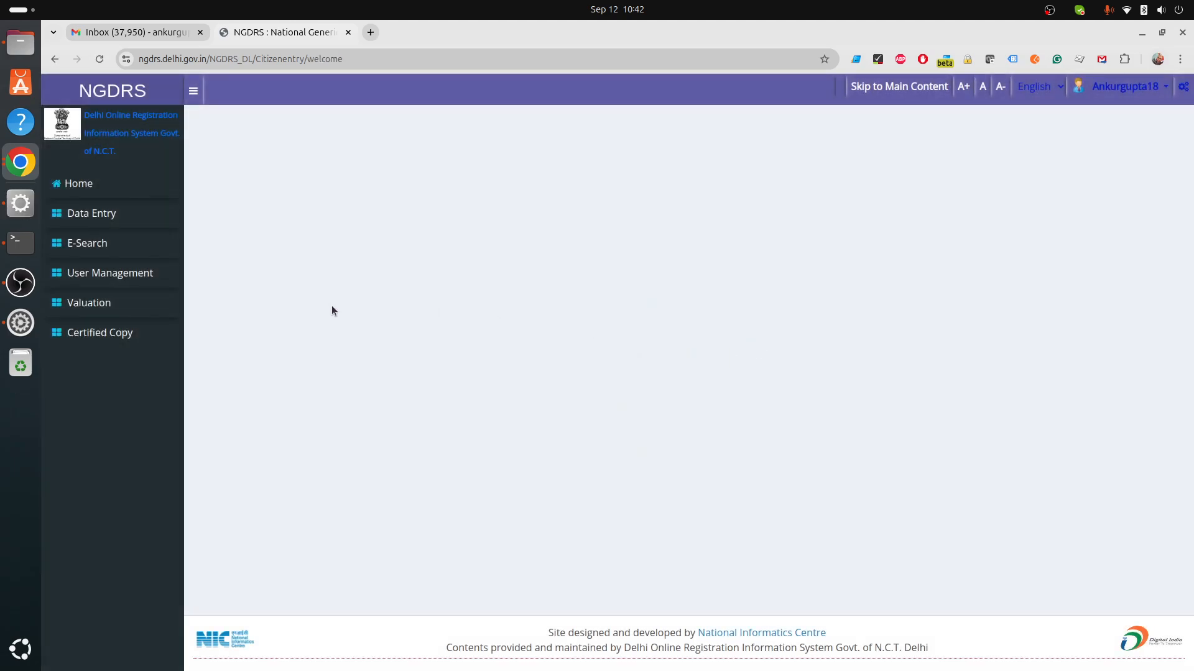
- Start a New Document Entry from Data Entry > Document Entry (PDE)
{"action": "left_click", "coordinate": [90, 216]}
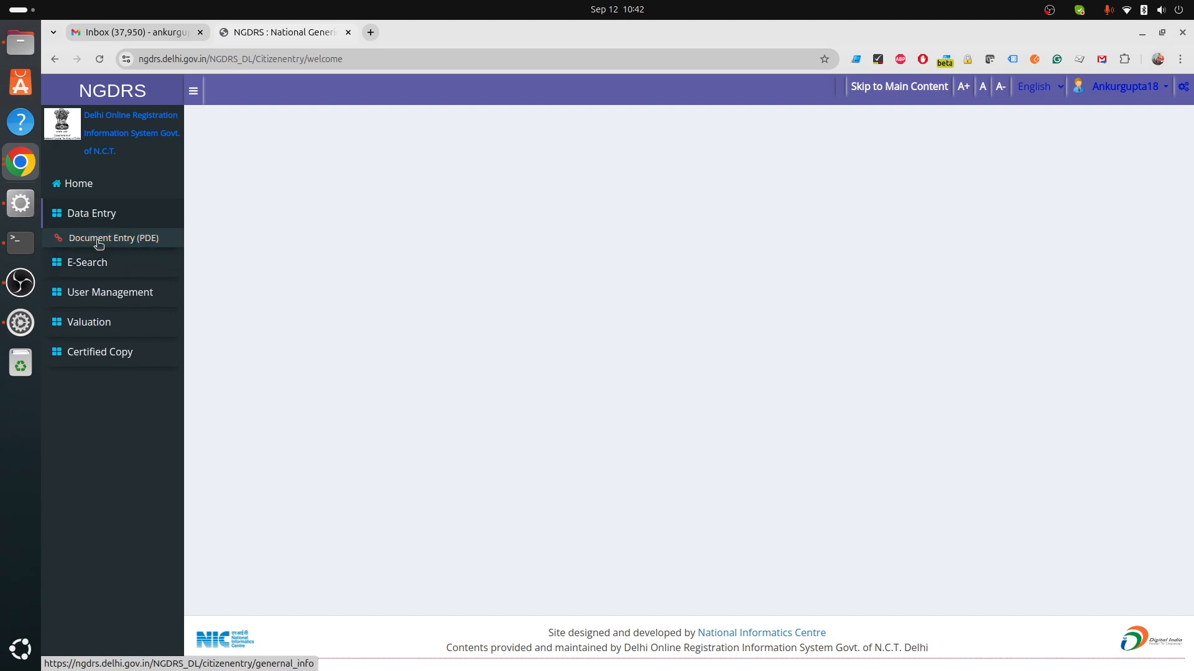
{"action": "left_click", "coordinate": [97, 240]}
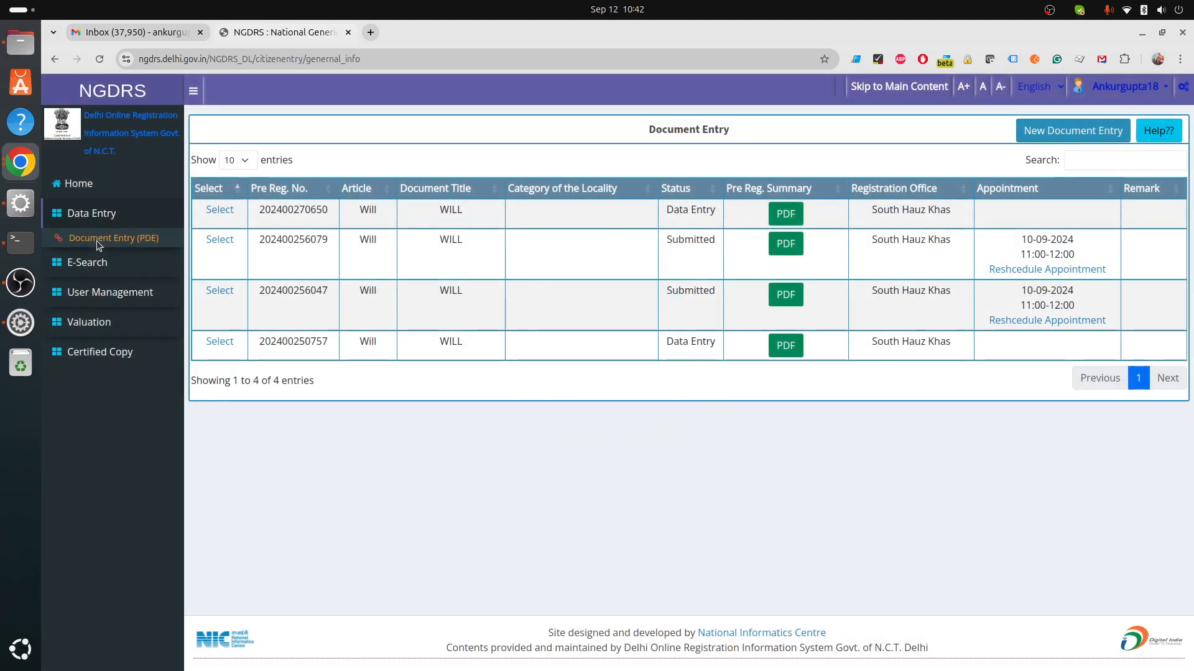
{"action": "left_click", "coordinate": [1050, 132]}
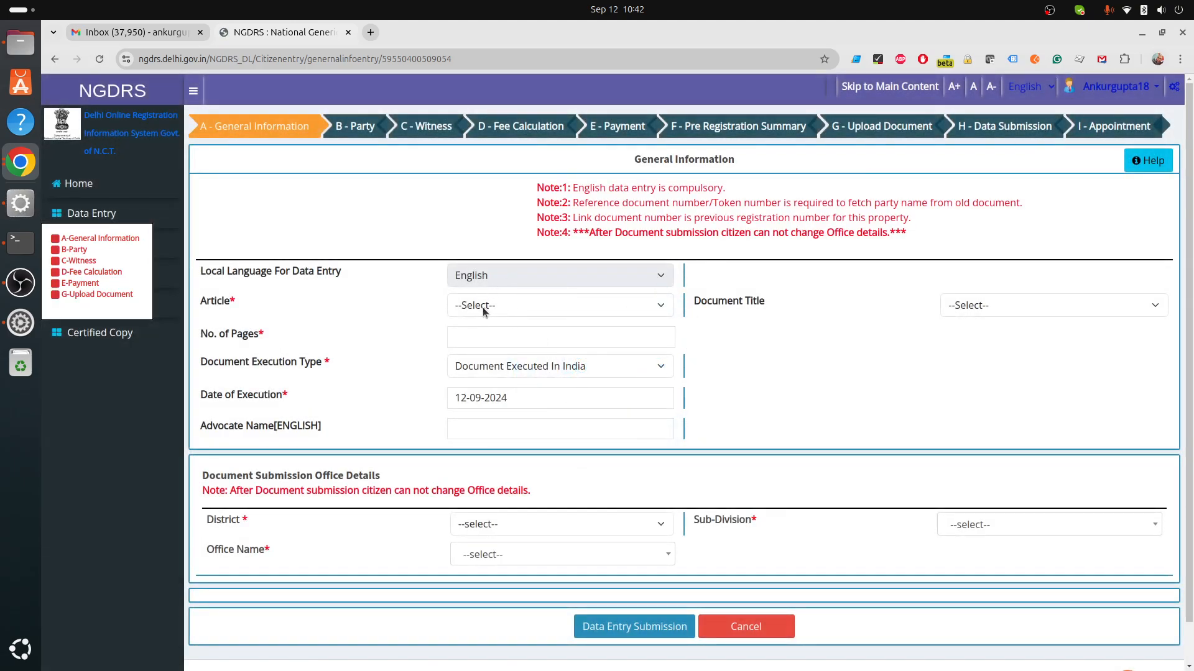
- Set Article to Will, set No. of Pages to 7, and keep execution date 12-09-2024
{"action": "left_click", "coordinate": [512, 306]}
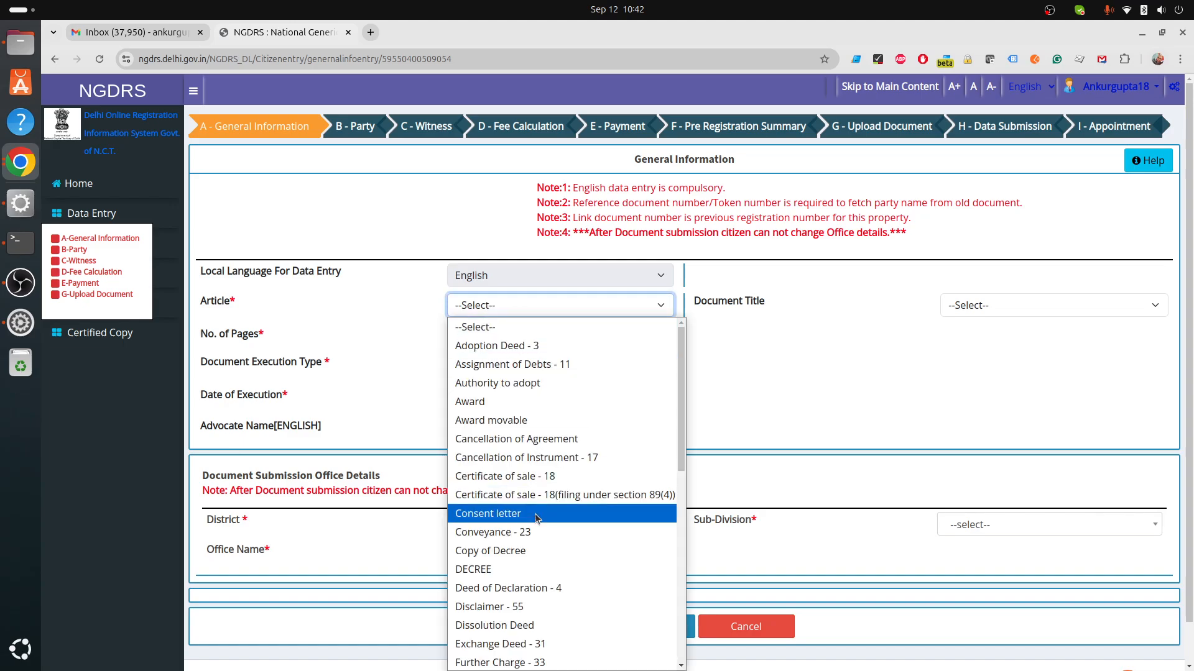
{"action": "scroll", "coordinate": [555, 569], "scroll_direction": "down", "scroll_amount": 3}
{"action": "scroll", "coordinate": [555, 566], "scroll_direction": "down", "scroll_amount": 3}
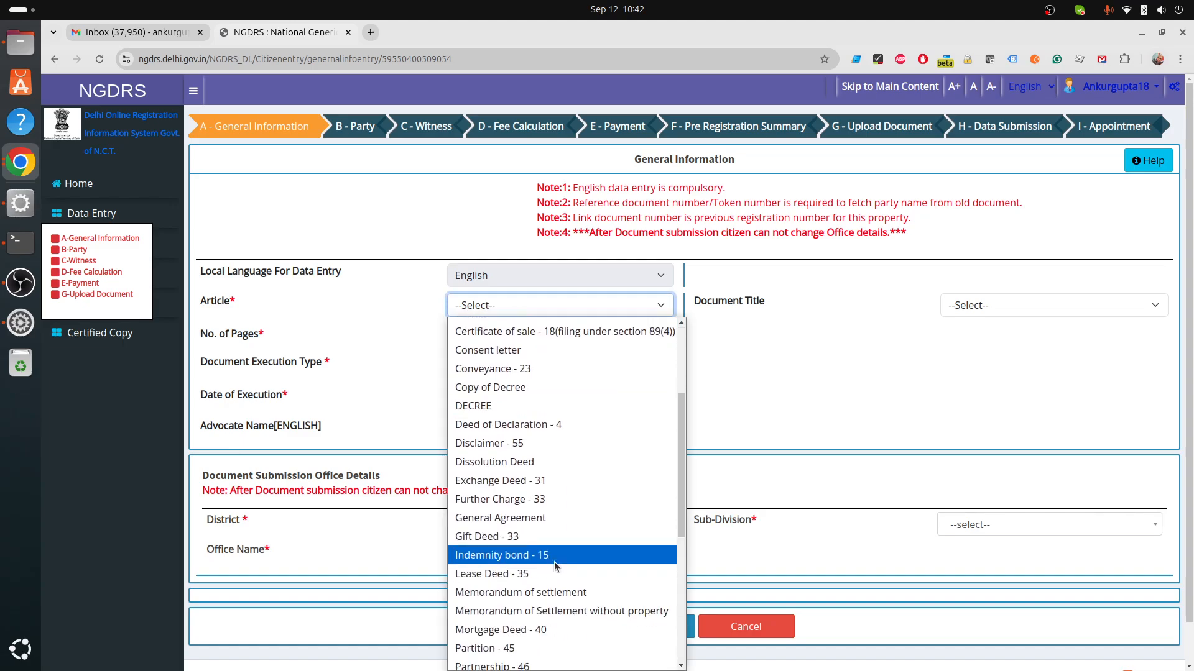
{"action": "scroll", "coordinate": [555, 565], "scroll_direction": "down", "scroll_amount": 3}
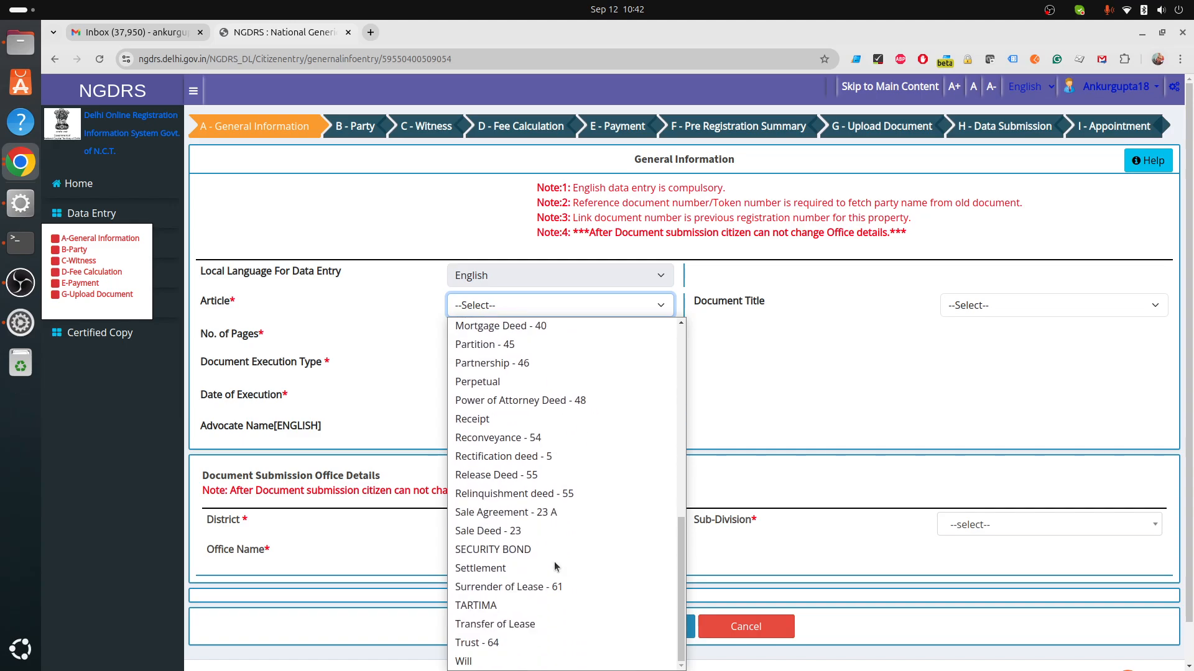
{"action": "left_click", "coordinate": [522, 662]}
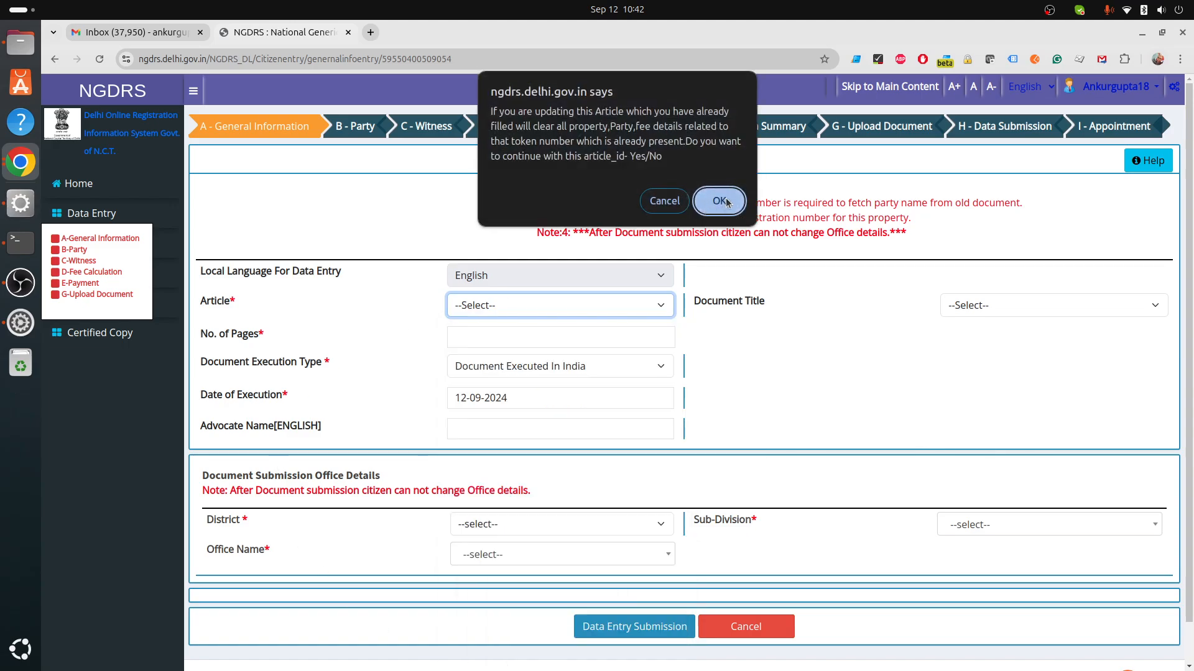
{"action": "left_click", "coordinate": [721, 201]}
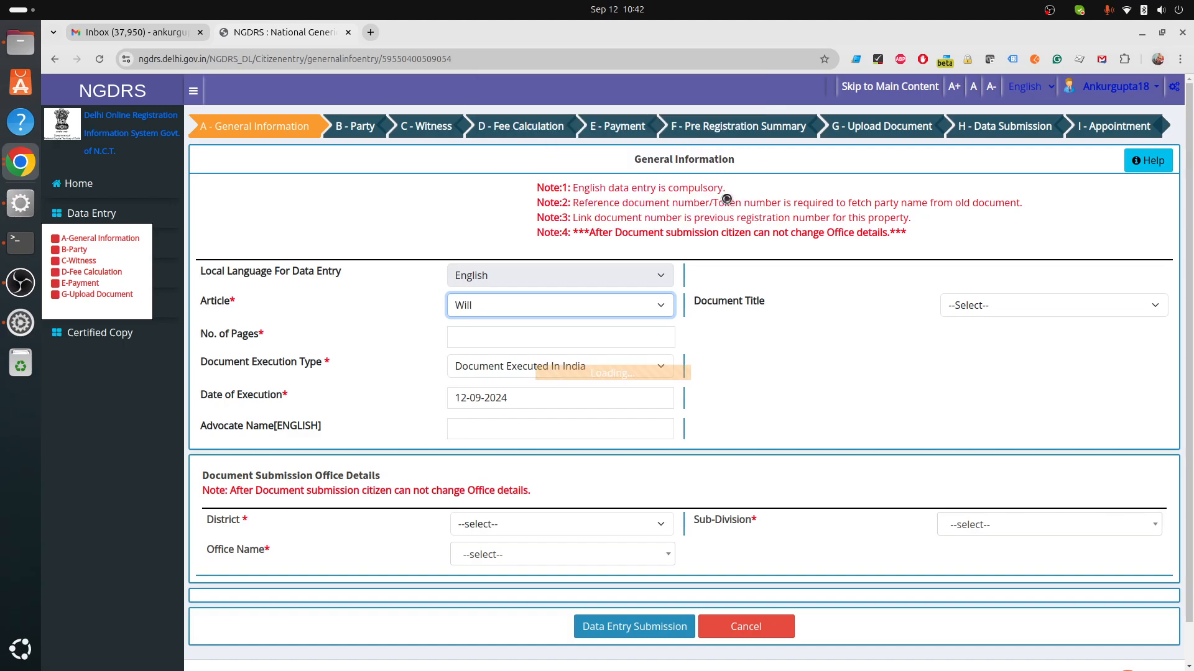
{"action": "left_click", "coordinate": [565, 336]}
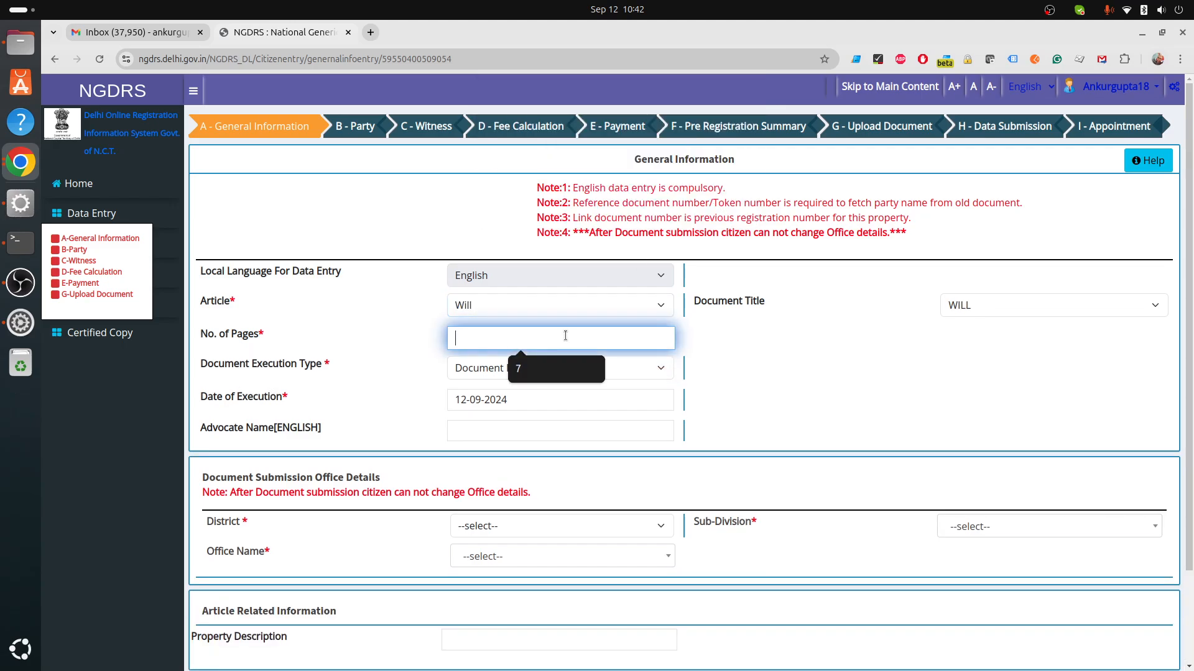
{"action": "left_click", "coordinate": [572, 371]}
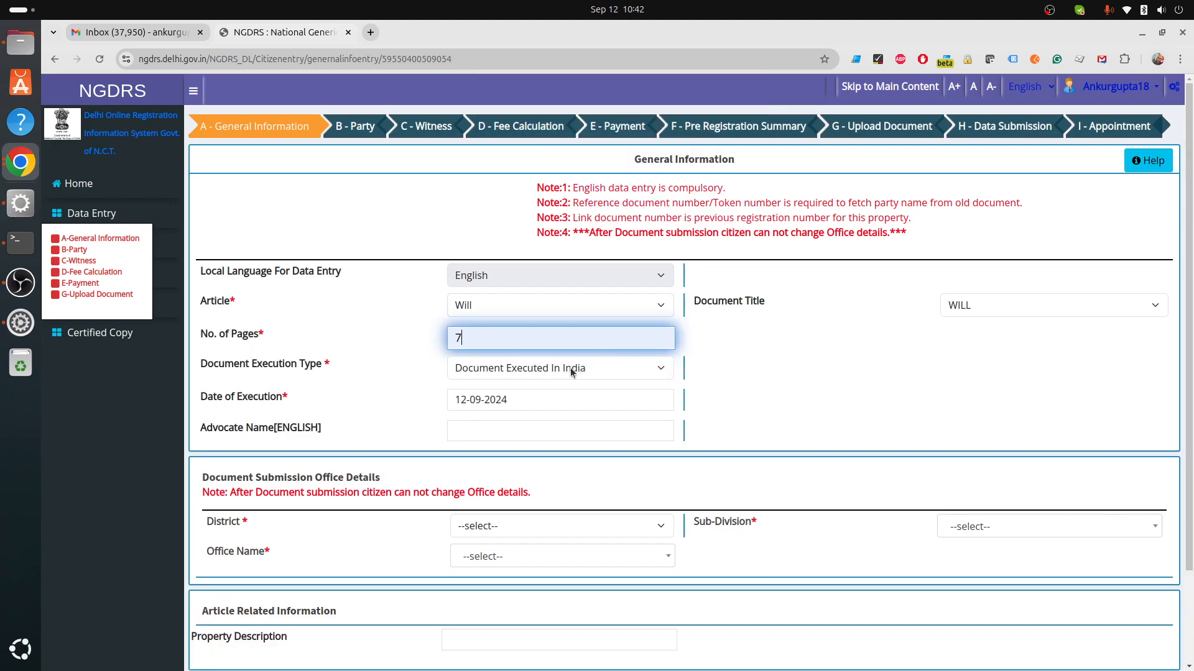
{"action": "left_click", "coordinate": [556, 401]}
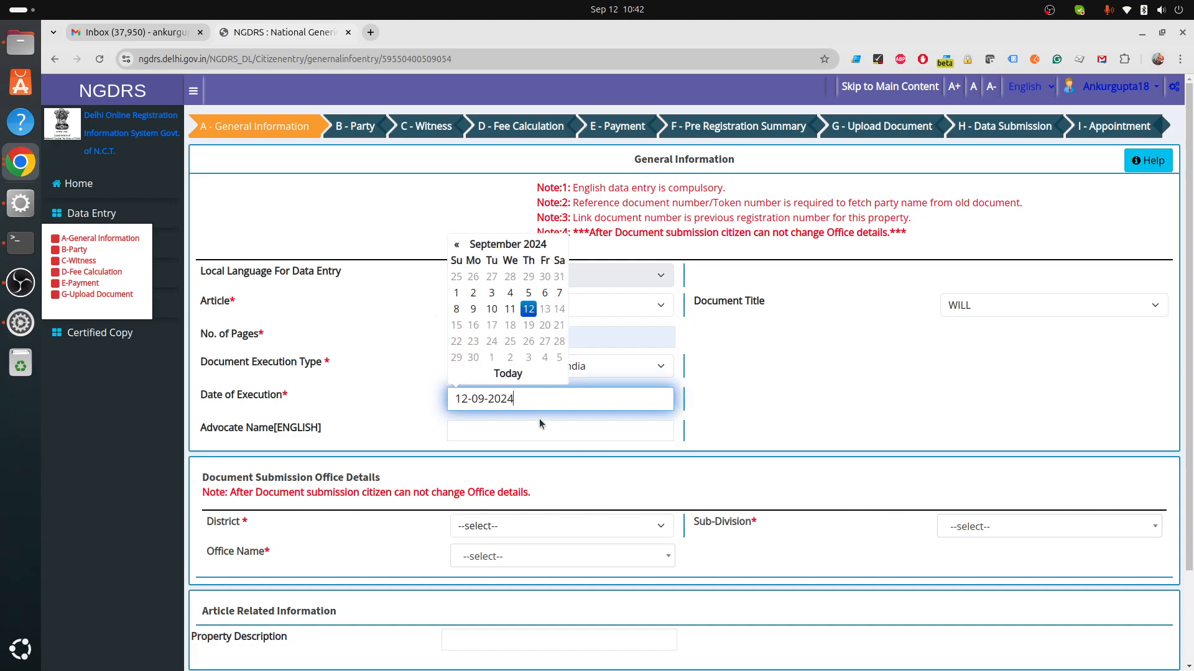
{"action": "left_click", "coordinate": [528, 439]}
{"action": "left_click", "coordinate": [807, 447]}
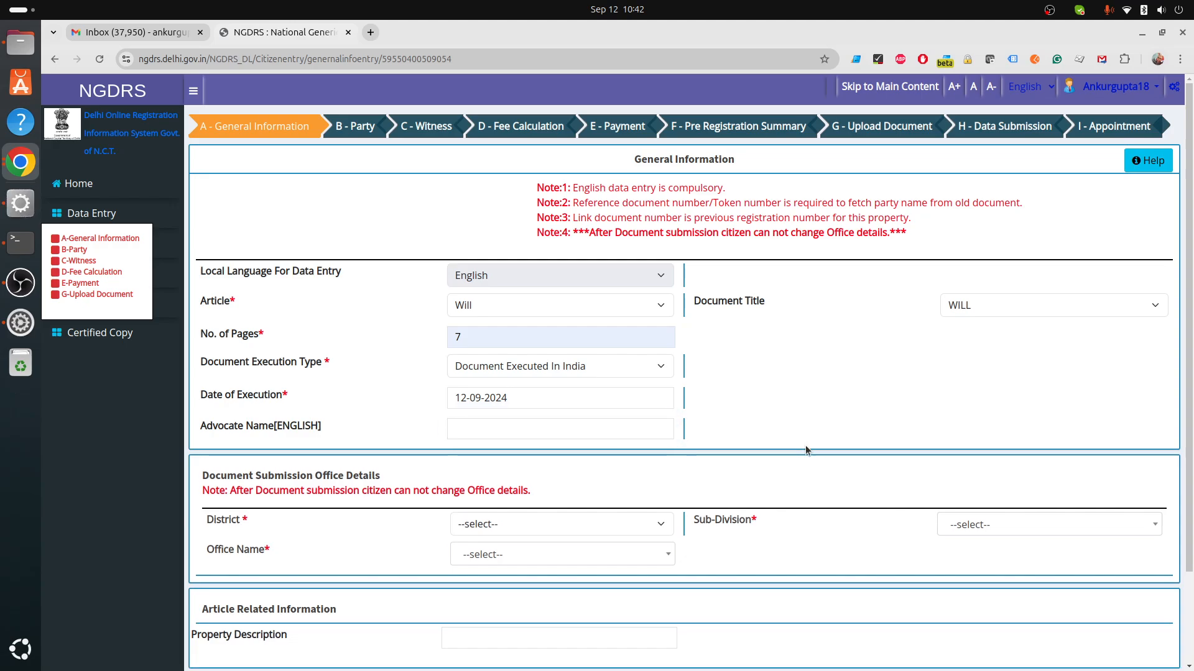
{"action": "scroll", "coordinate": [807, 448], "scroll_direction": "down", "scroll_amount": 1}
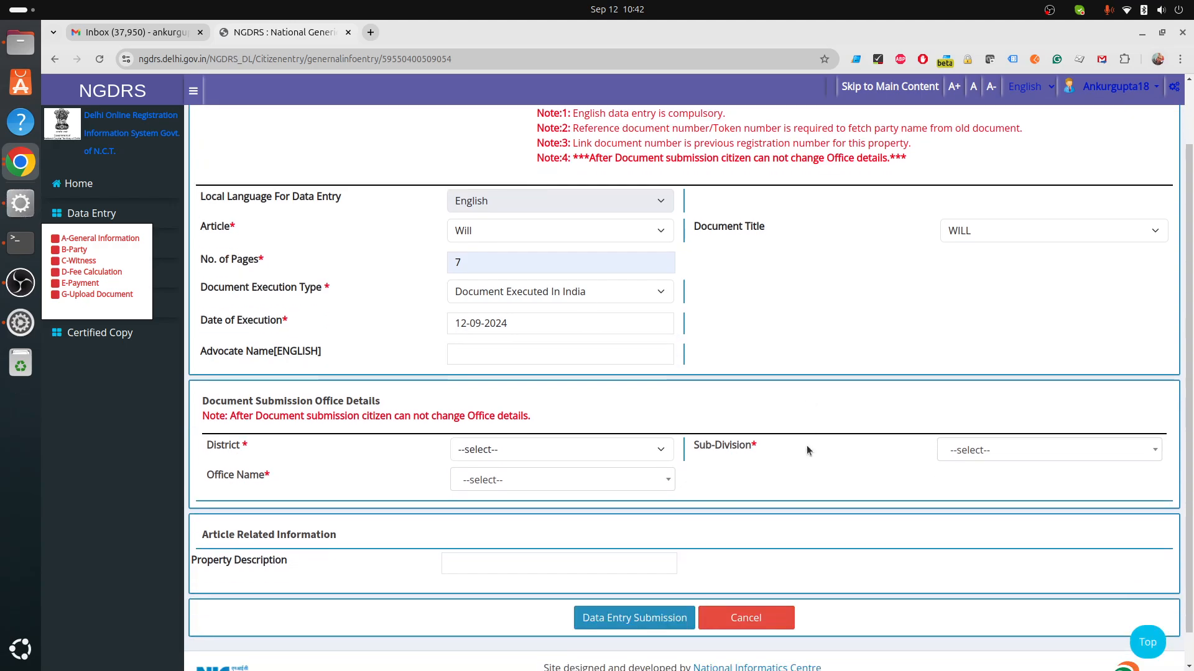
- Choose District South, Sub-Division Mehrauli and Office Name South Hauz Khas
{"action": "left_click", "coordinate": [564, 449]}
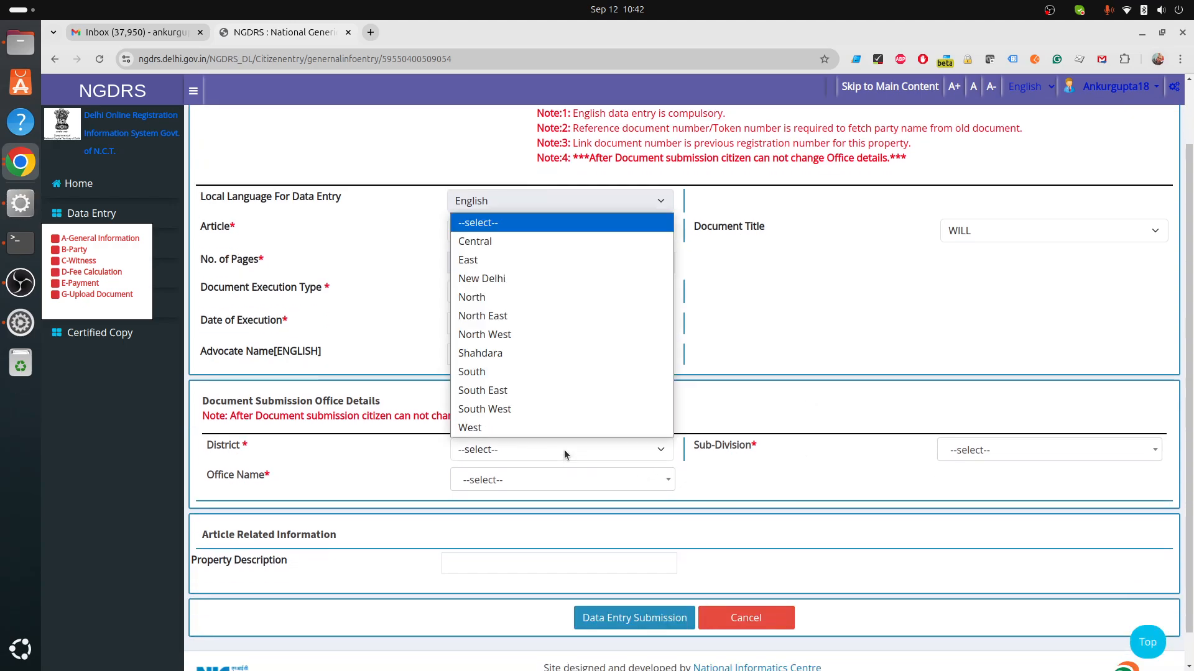
{"action": "left_click", "coordinate": [511, 375]}
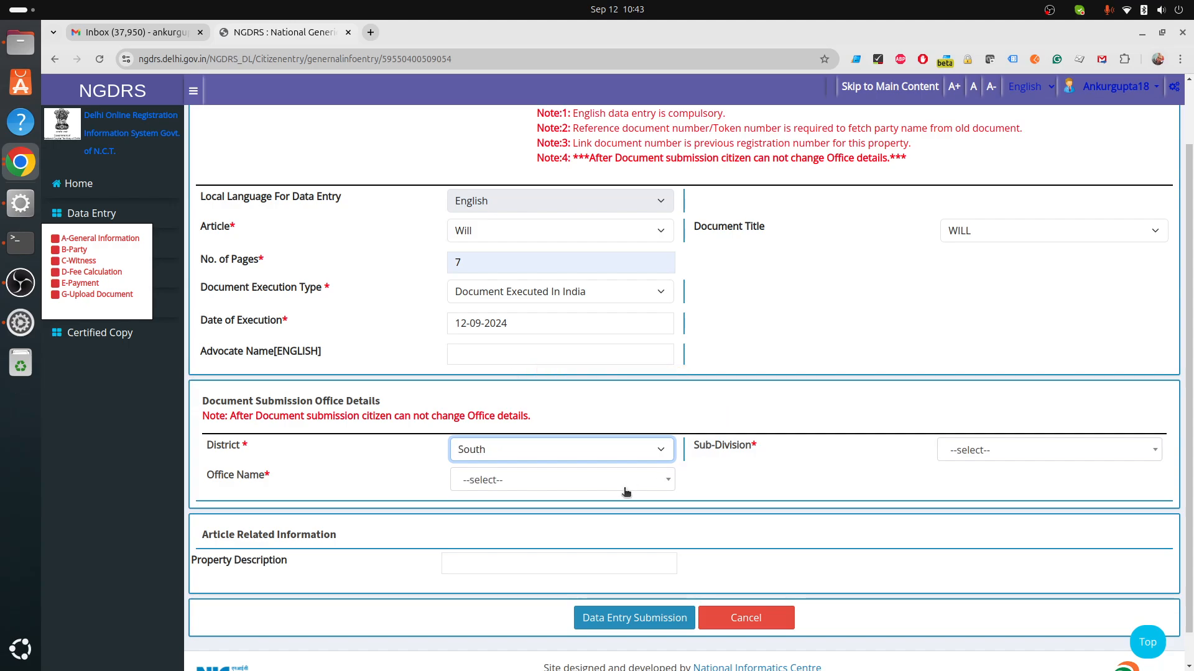
{"action": "left_click", "coordinate": [605, 481]}
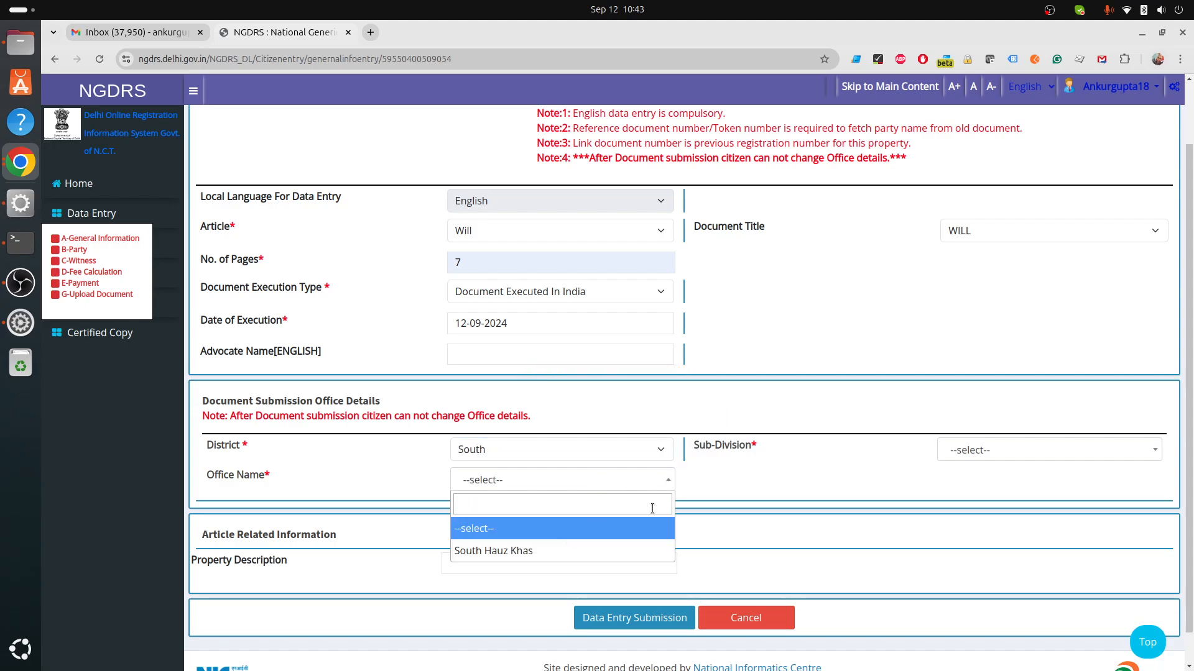
{"action": "left_click", "coordinate": [631, 551]}
{"action": "left_click", "coordinate": [971, 453]}
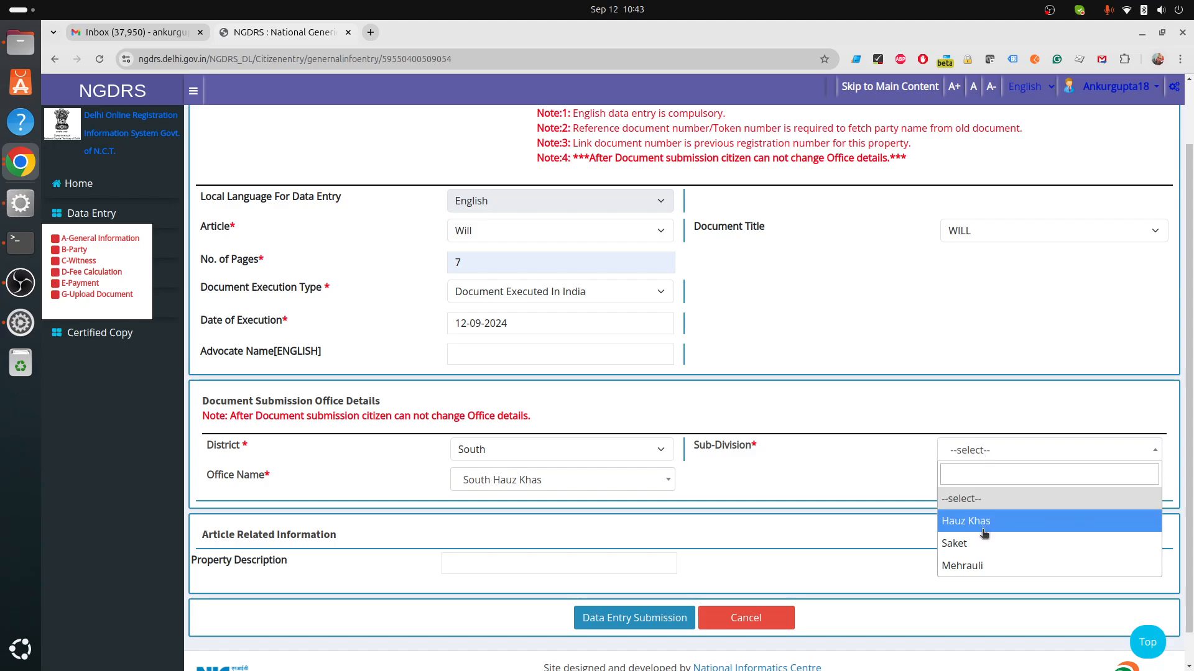
{"action": "left_click", "coordinate": [984, 566]}
{"action": "left_click", "coordinate": [553, 482]}
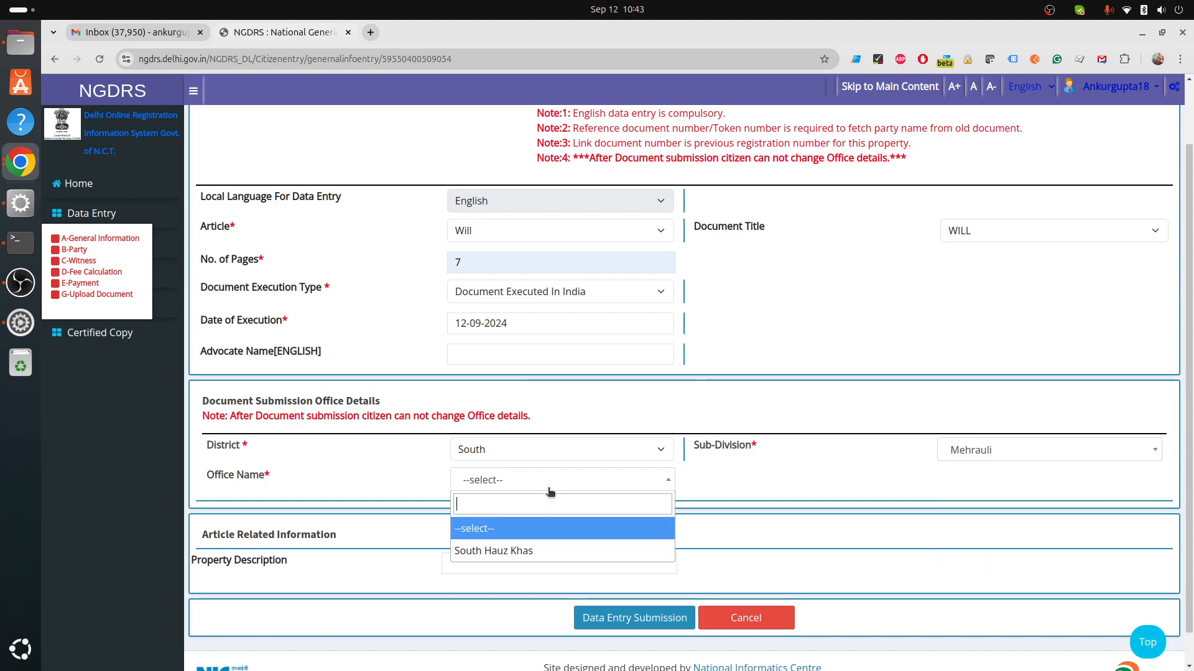
{"action": "left_click", "coordinate": [501, 550]}
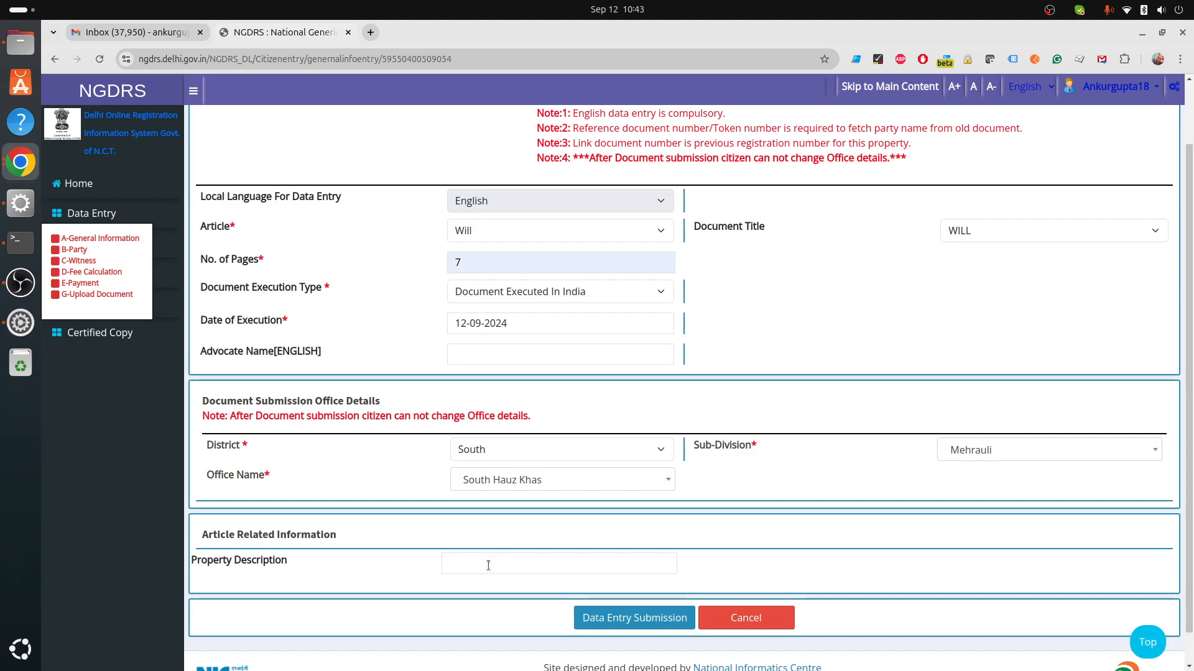
- Enter the property description 'LAST WILL AND TESTAMENT OF XYZ' and submit the data entry
{"action": "left_click", "coordinate": [487, 565]}
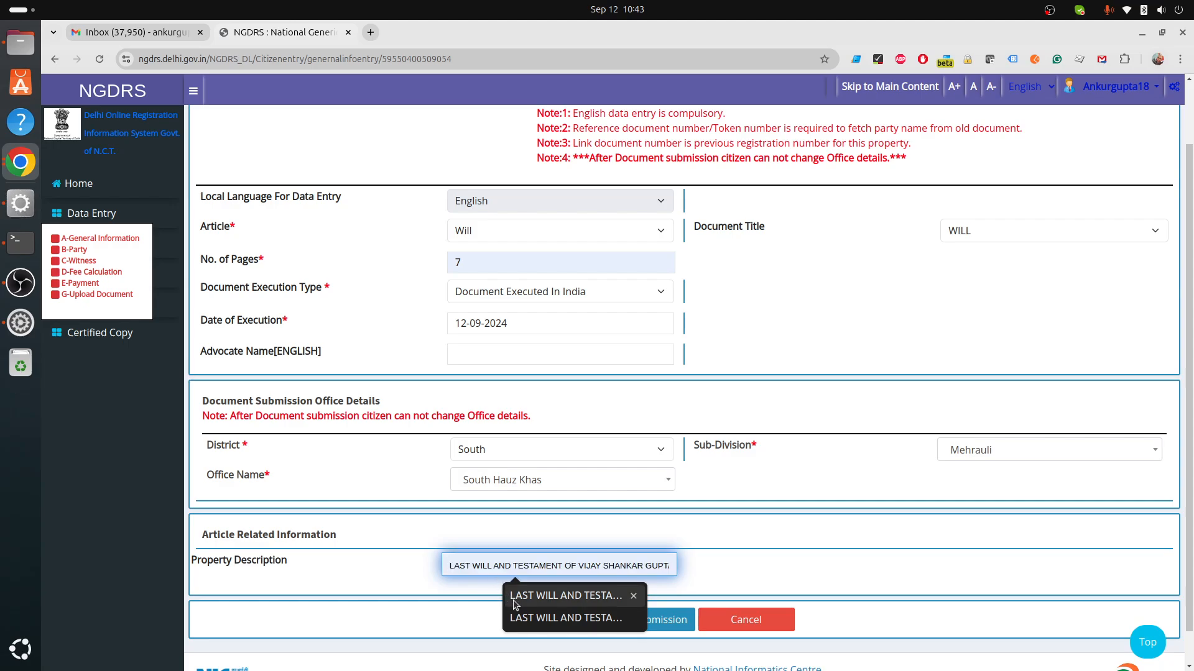
{"action": "left_click", "coordinate": [513, 598]}
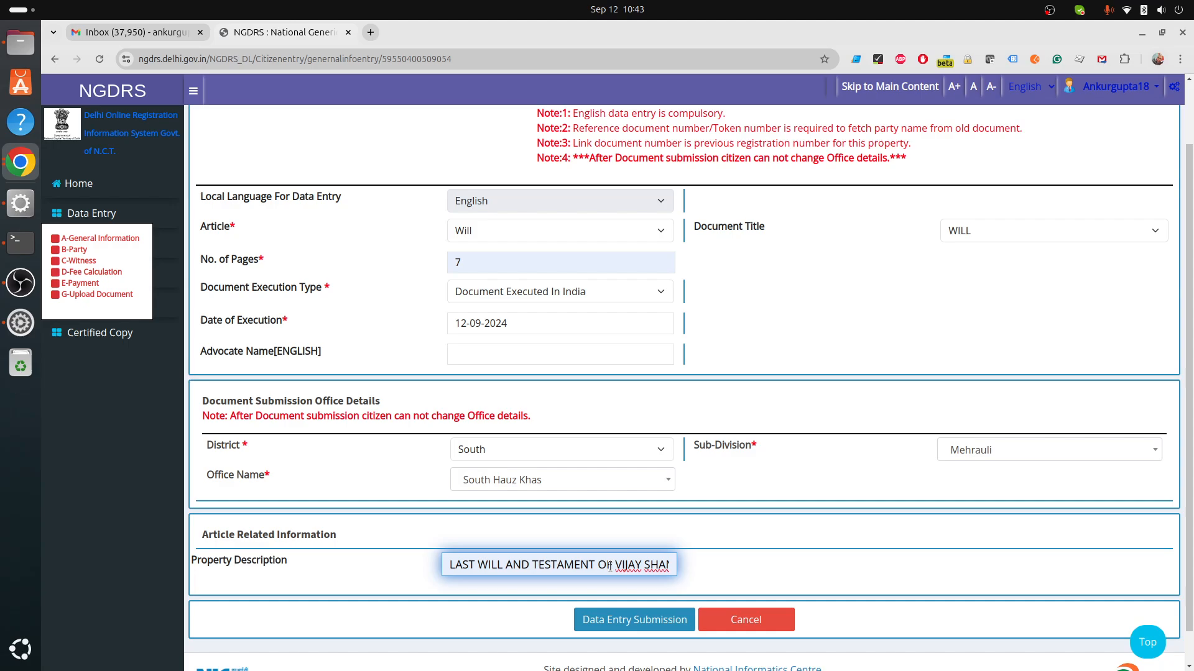
{"action": "left_click_drag", "start_coordinate": [614, 567], "coordinate": [708, 577]}
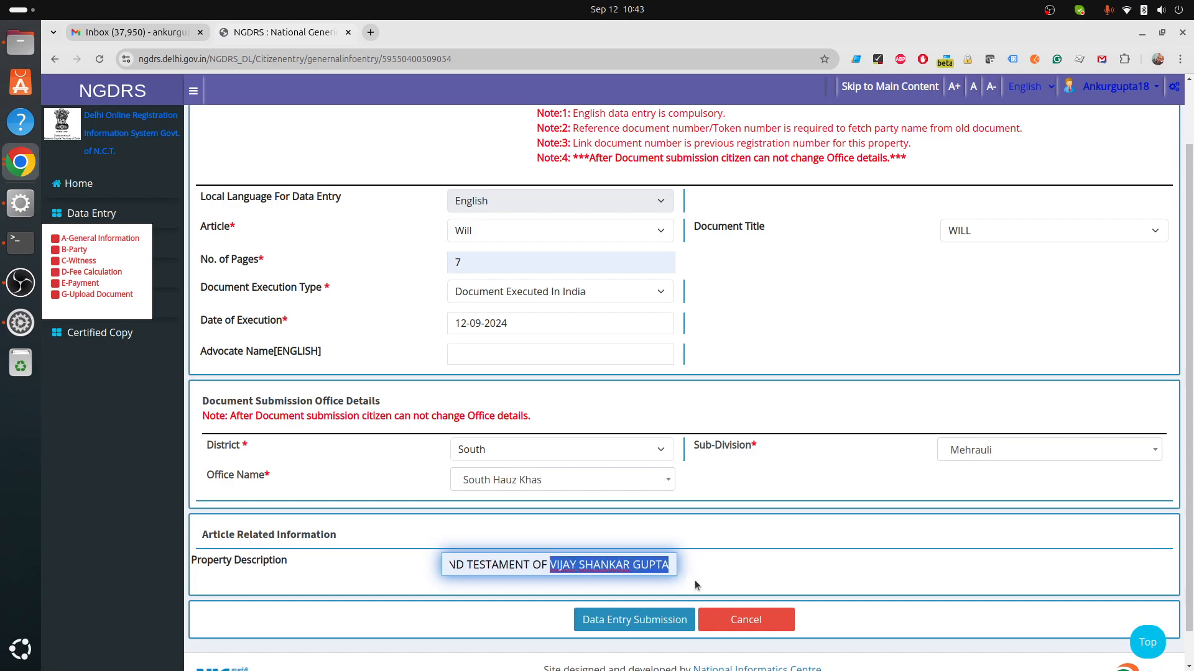
{"action": "type", "text": "XYZ"}
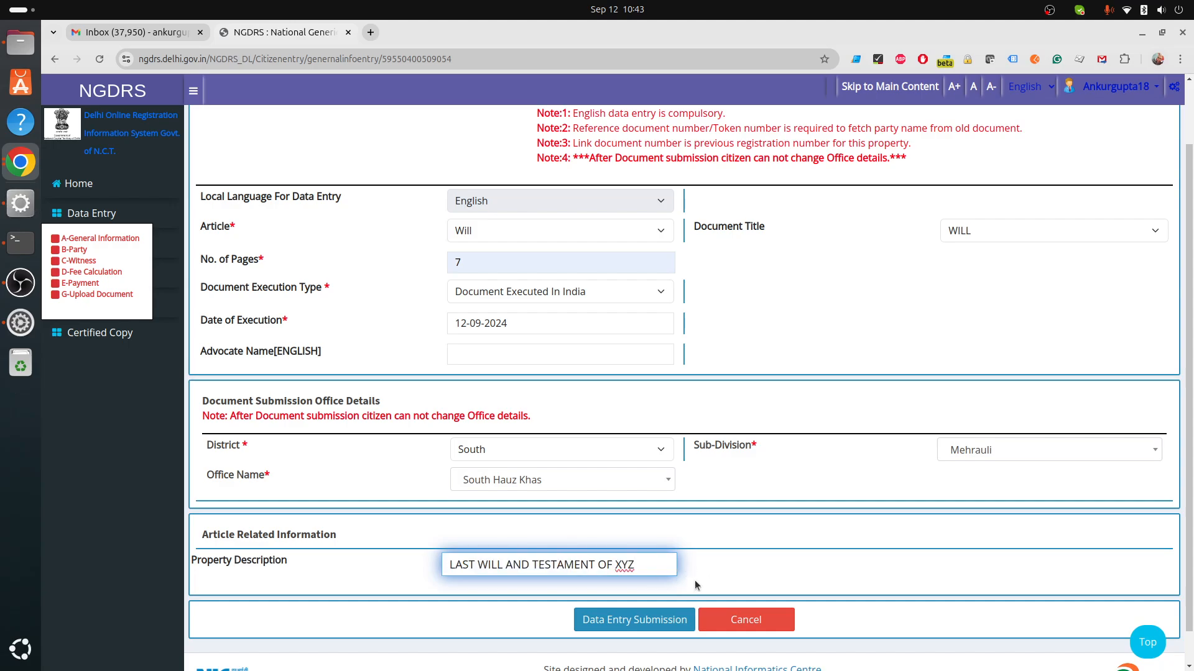
{"action": "left_click", "coordinate": [648, 621]}
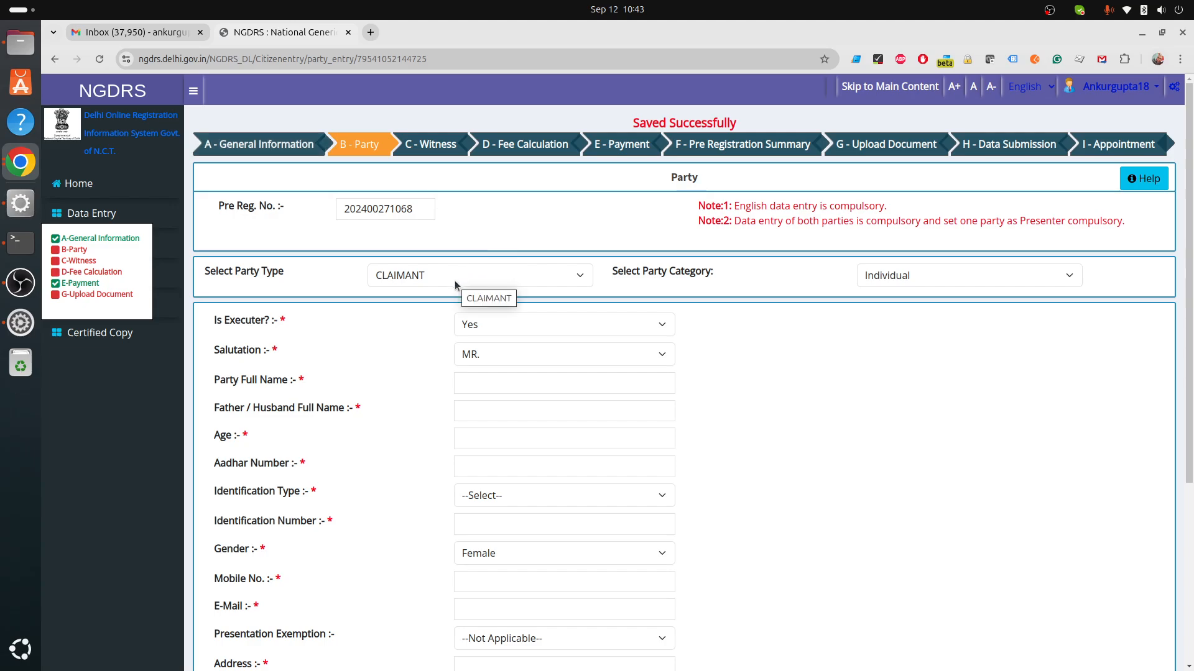
- Add a TESTATOR party with placeholder full and father's names and age 60
{"action": "left_click", "coordinate": [454, 281]}
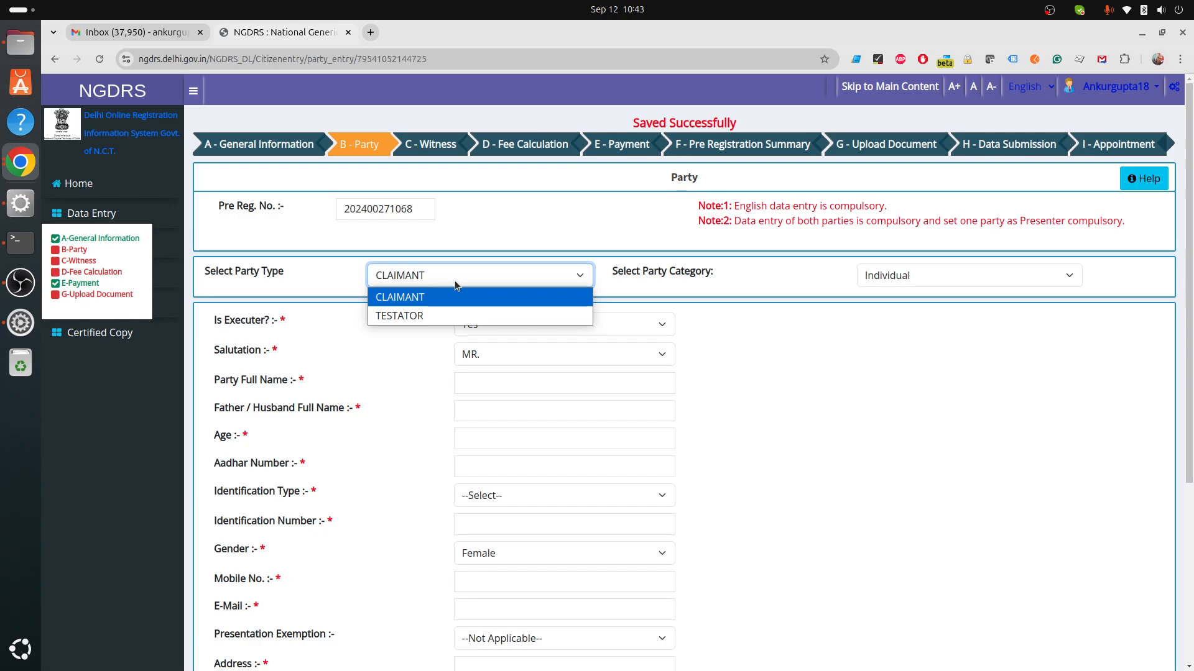
{"action": "left_click", "coordinate": [449, 317]}
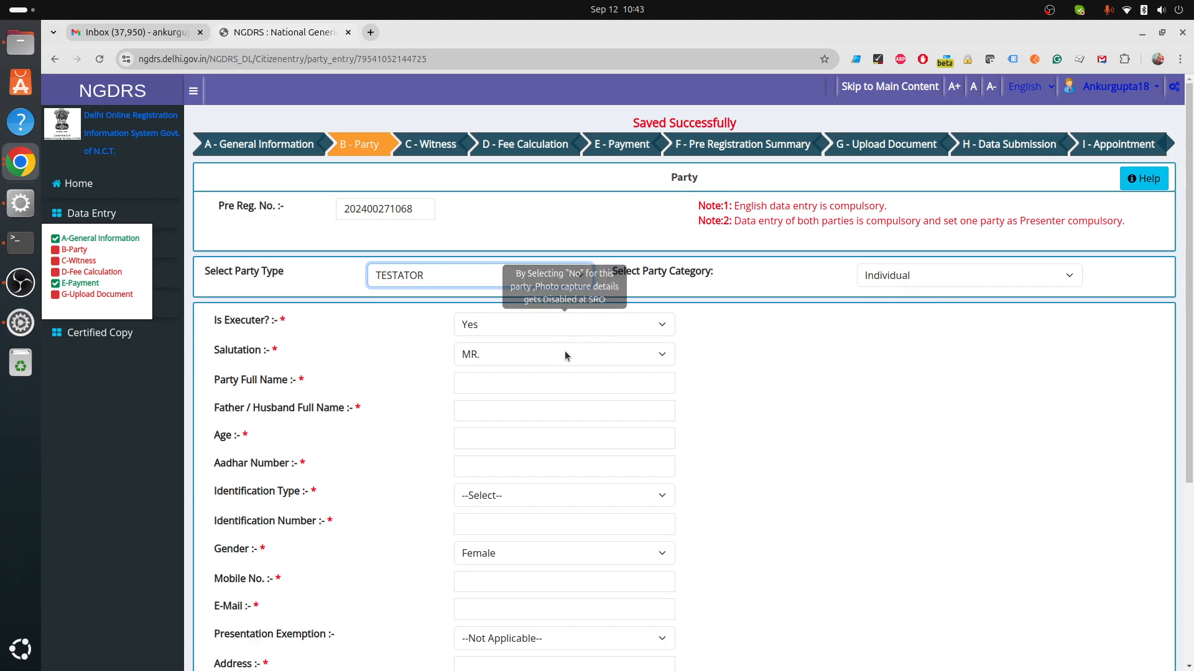
{"action": "left_click", "coordinate": [498, 383]}
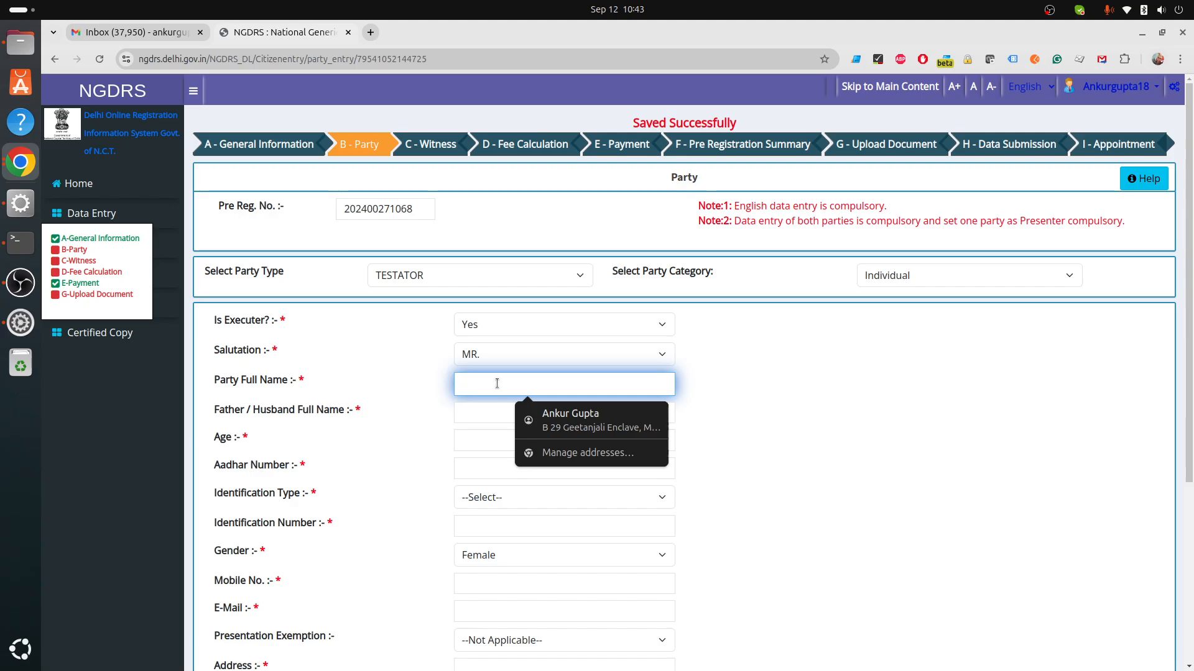
{"action": "type", "text": "ertertert"}
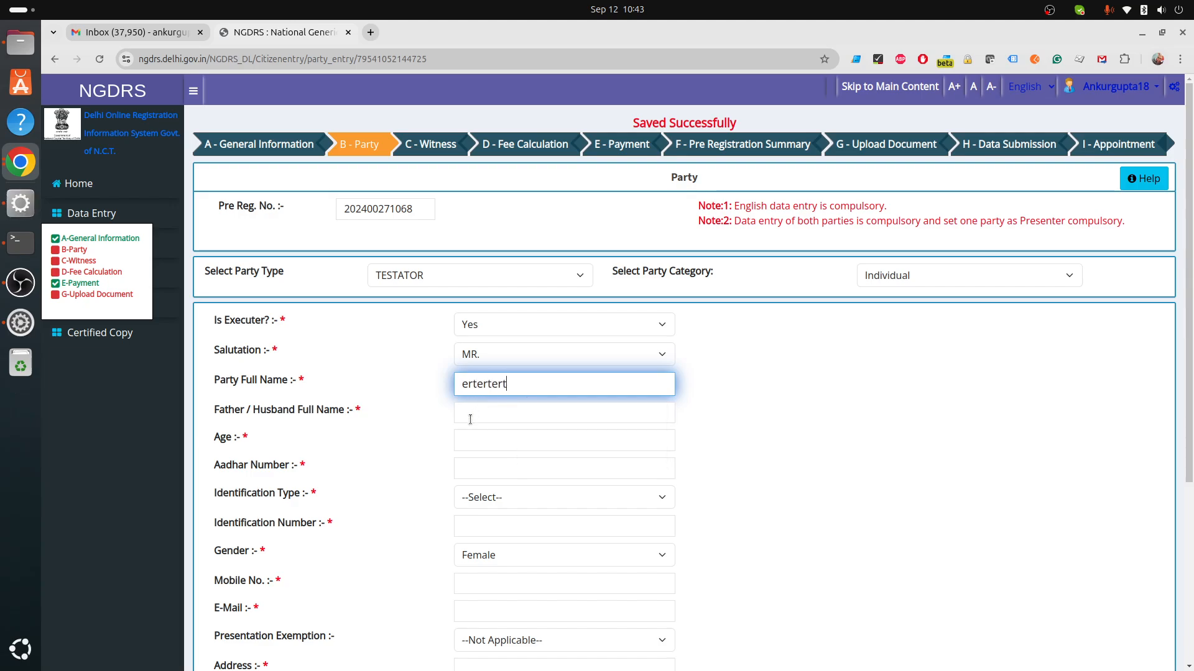
{"action": "left_click", "coordinate": [470, 420]}
{"action": "type", "text": "ertertert"}
{"action": "left_click", "coordinate": [567, 444]}
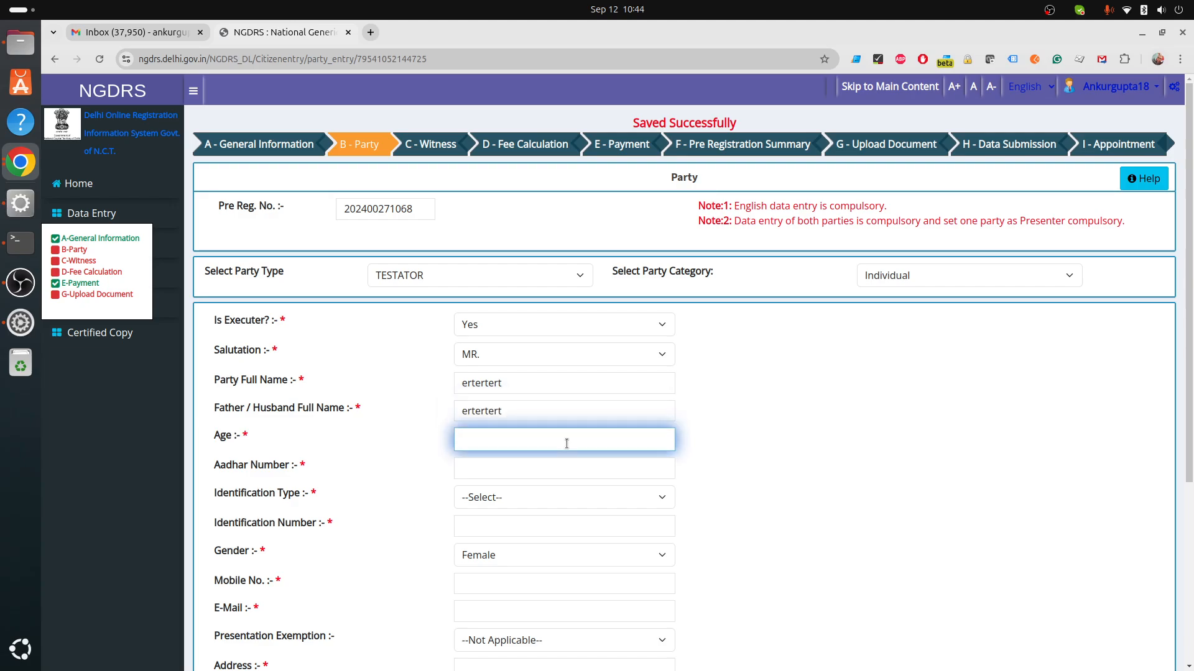
{"action": "type", "text": "60"}
- Enter the testator's Aadhar number and choose Aadhar Card as identification type
{"action": "left_click", "coordinate": [510, 474]}
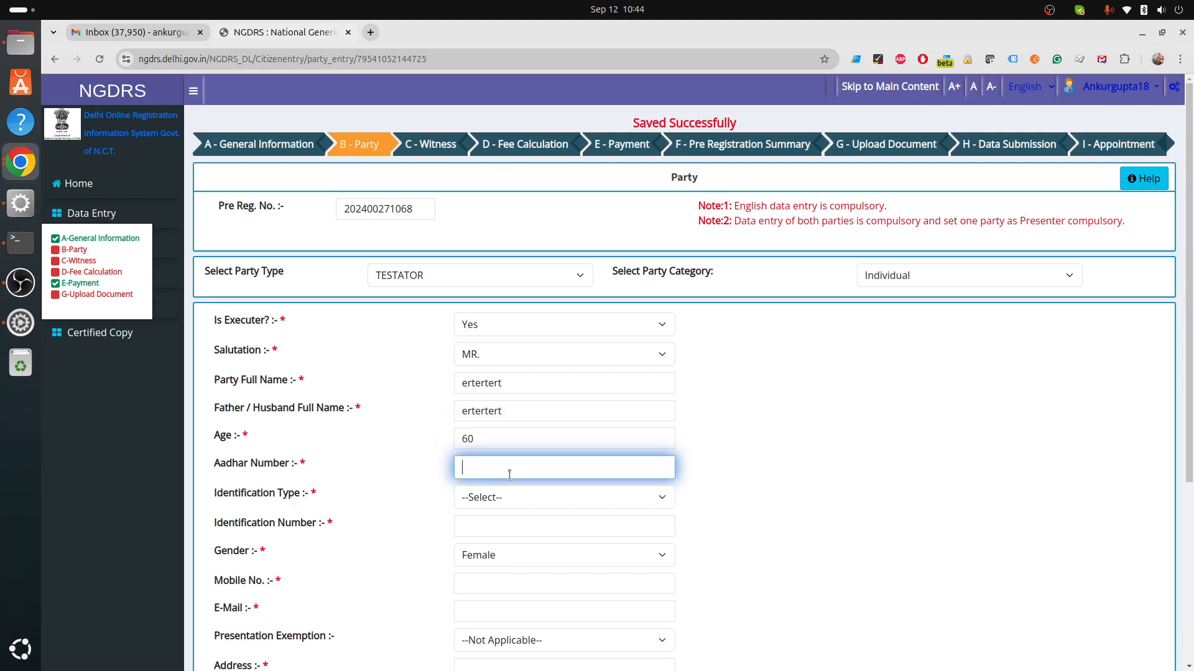
{"action": "type", "text": "44444444"}
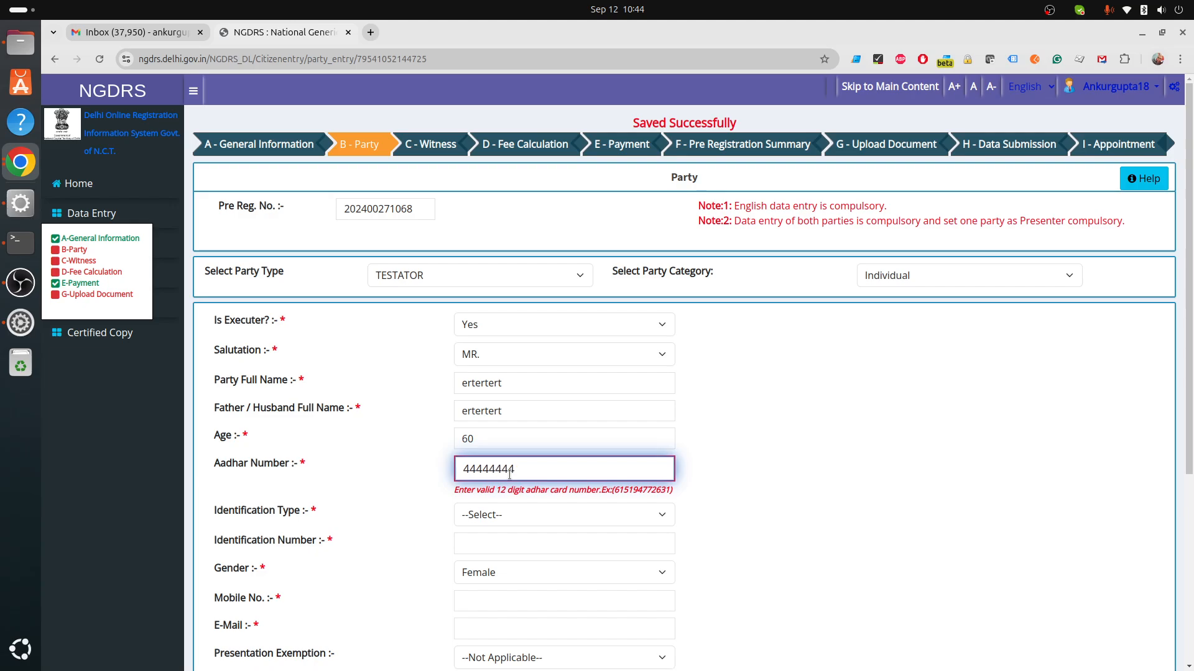
{"action": "type", "text": "4444"}
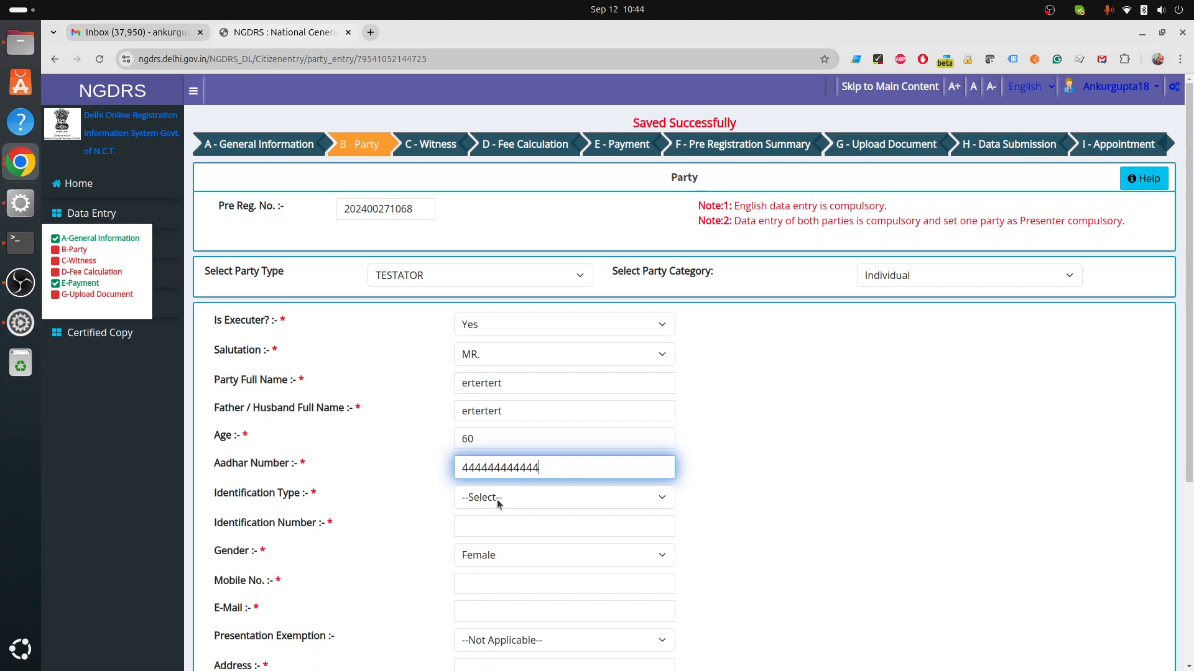
{"action": "left_click", "coordinate": [497, 496]}
{"action": "left_click", "coordinate": [496, 537]}
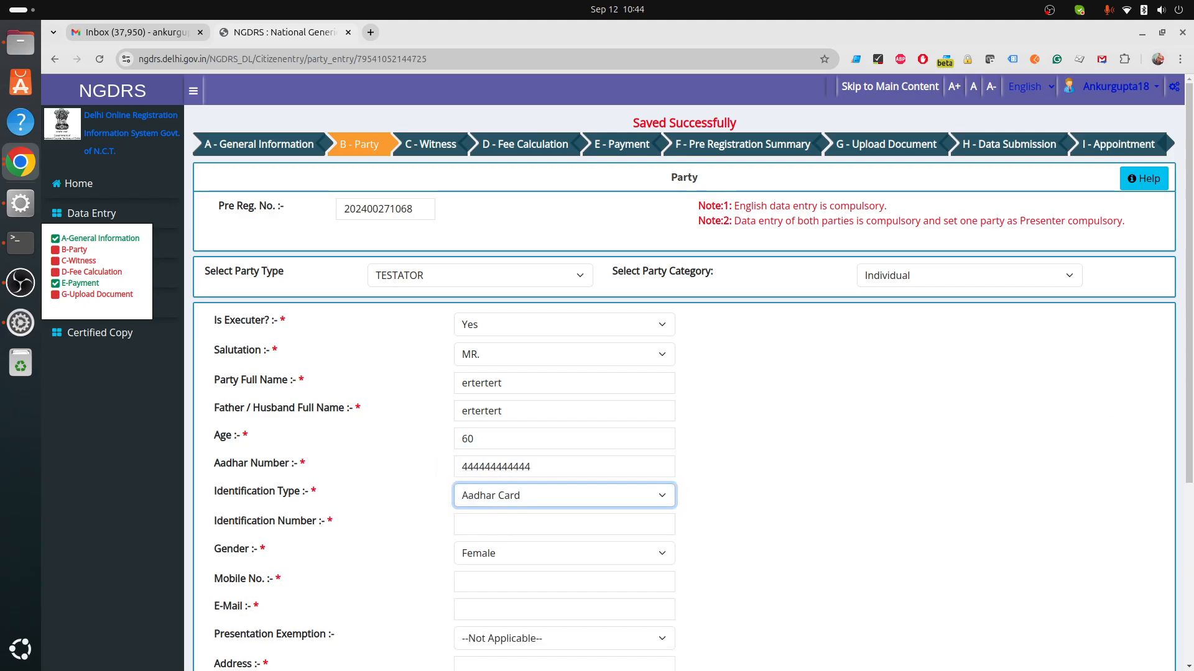
{"action": "key", "text": "alt+Tab"}
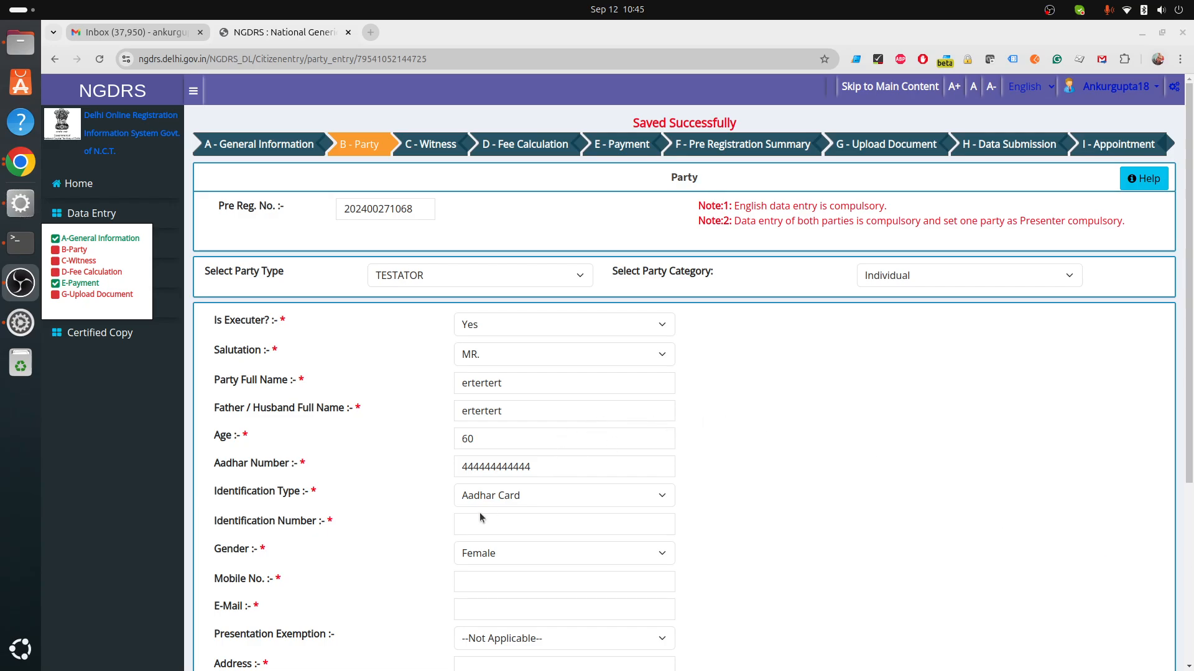
- Copy the Aadhar number into the identification number, set gender Male, and enter a mobile number
{"action": "scroll", "coordinate": [480, 516], "scroll_direction": "down", "scroll_amount": 2}
{"action": "left_click", "coordinate": [496, 456]}
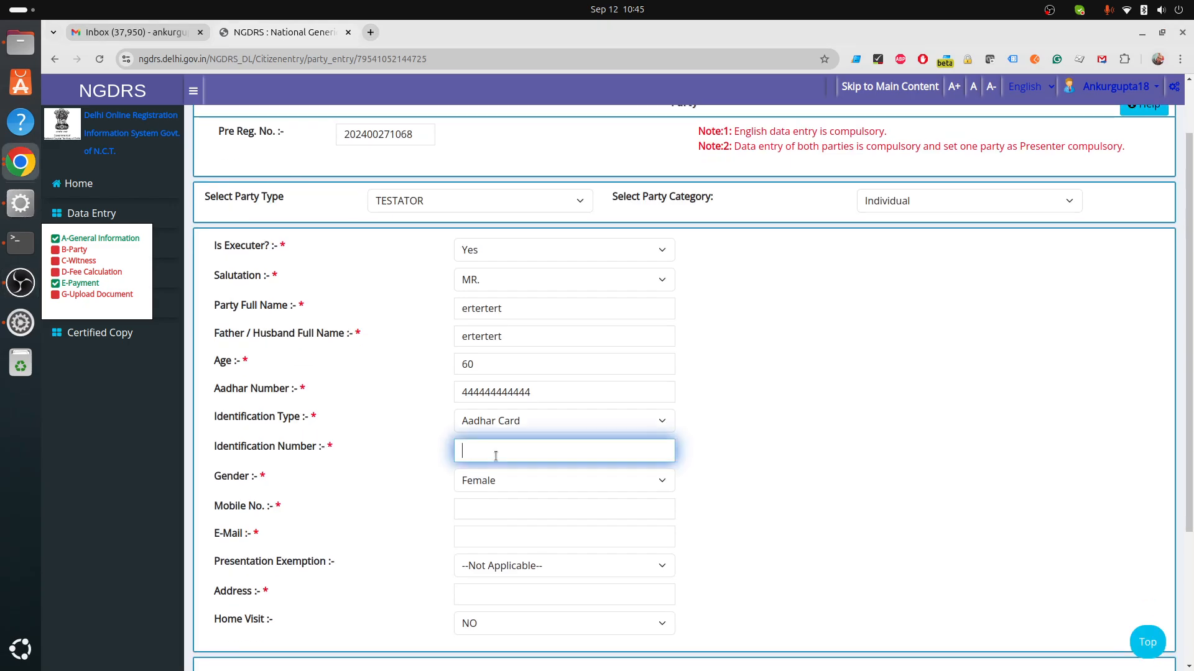
{"action": "left_click", "coordinate": [518, 395]}
{"action": "double_click", "coordinate": [518, 397]}
{"action": "key", "text": "ctrl+c"}
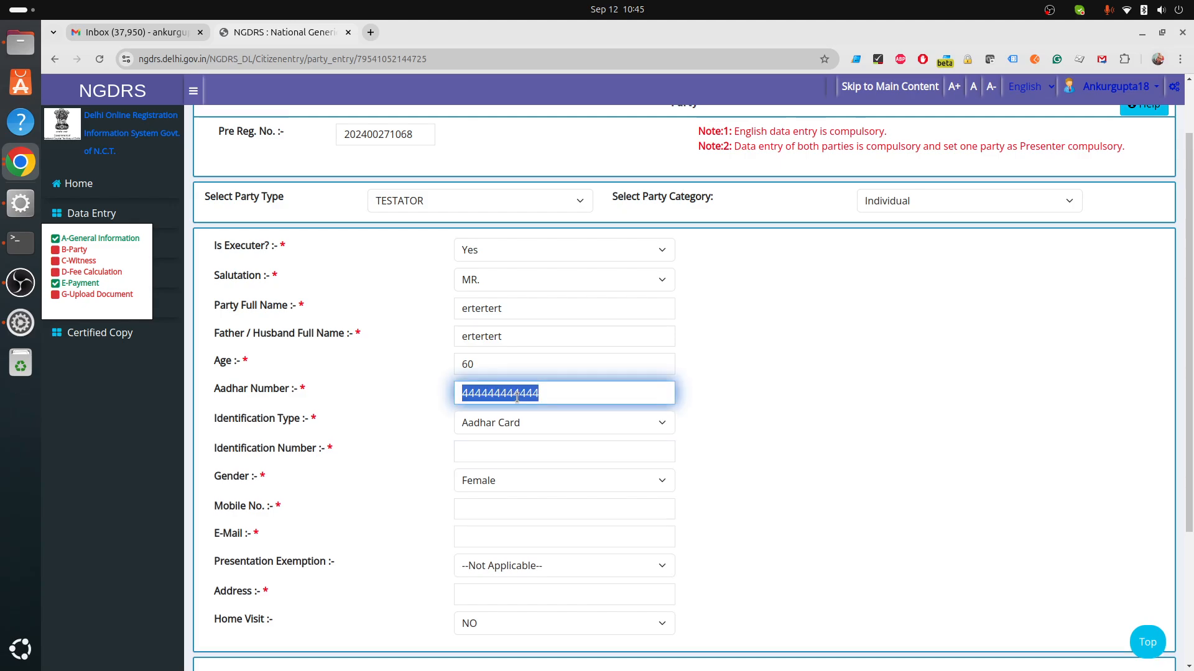
{"action": "left_click", "coordinate": [518, 458]}
{"action": "key", "text": "ctrl+v"}
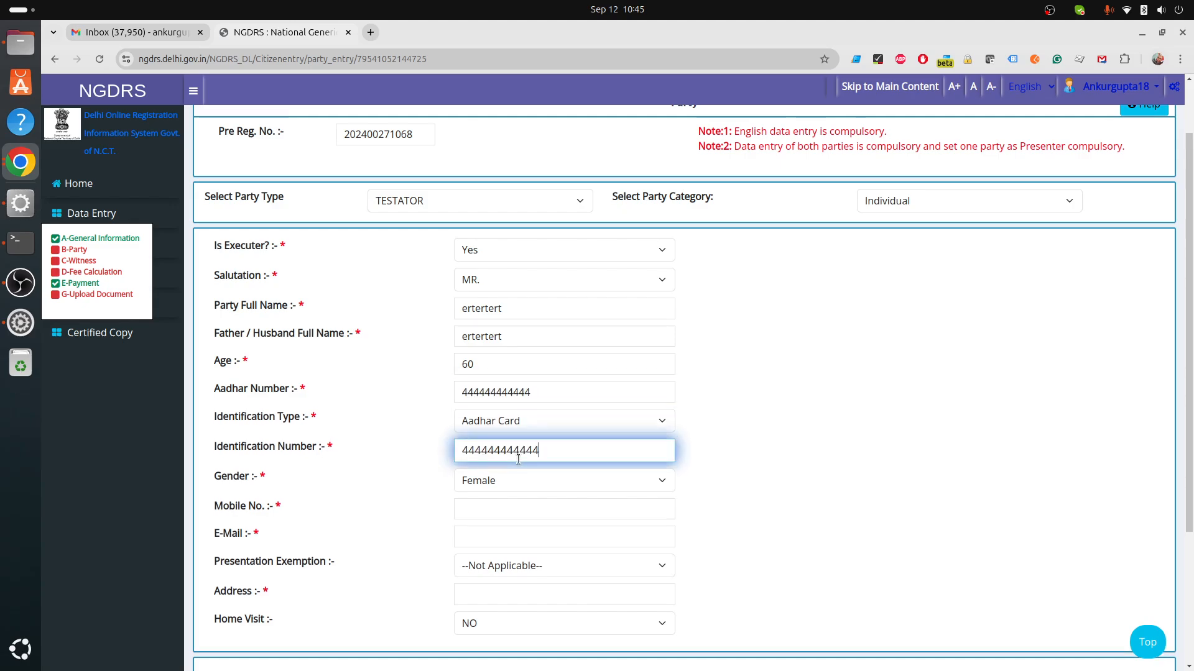
{"action": "left_click", "coordinate": [509, 492]}
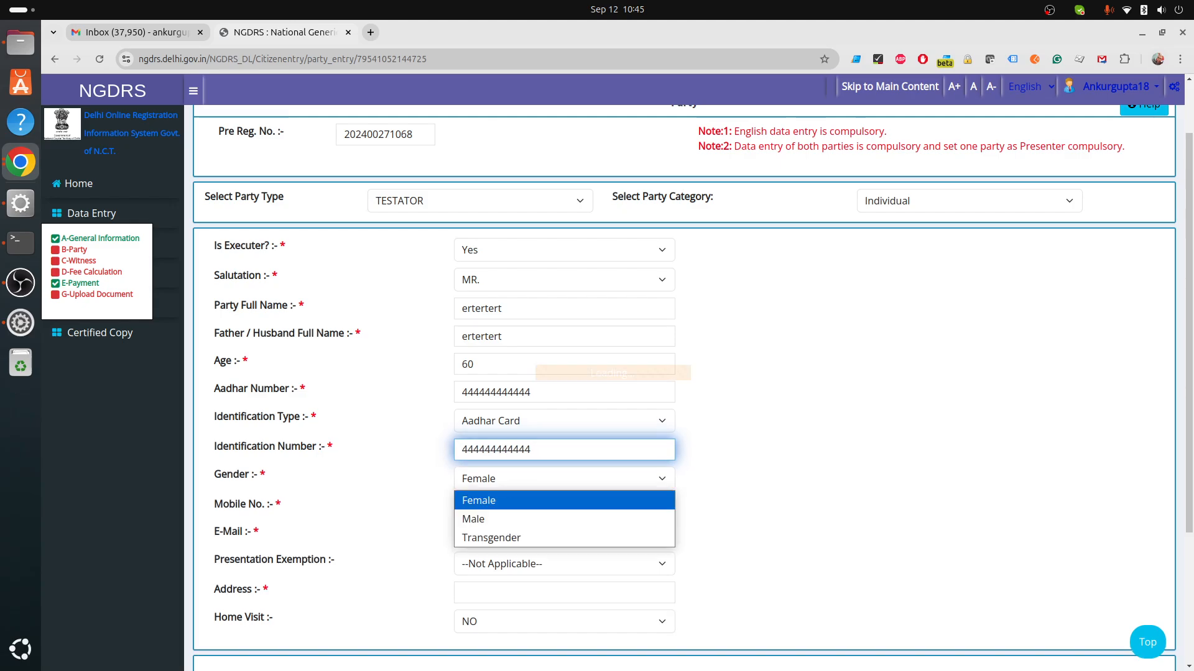
{"action": "left_click", "coordinate": [491, 519]}
{"action": "left_click", "coordinate": [487, 511]}
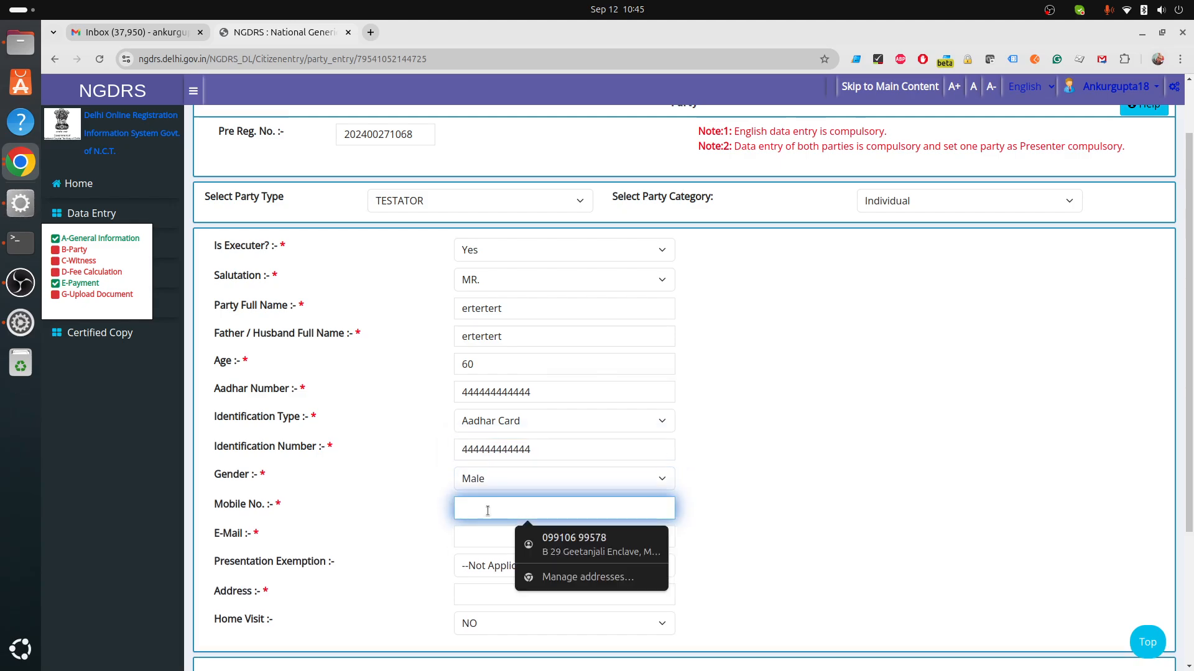
{"action": "type", "text": "9999999999"}
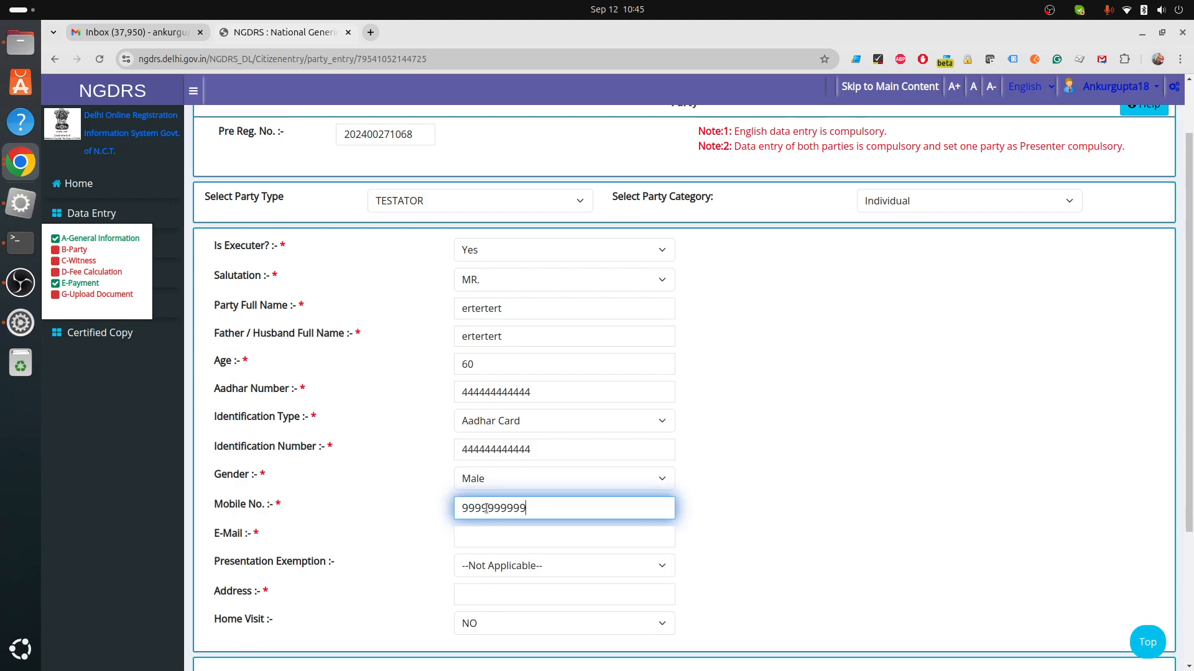
- Fill in the testator's e-mail and address, then save the party
{"action": "left_click", "coordinate": [495, 539]}
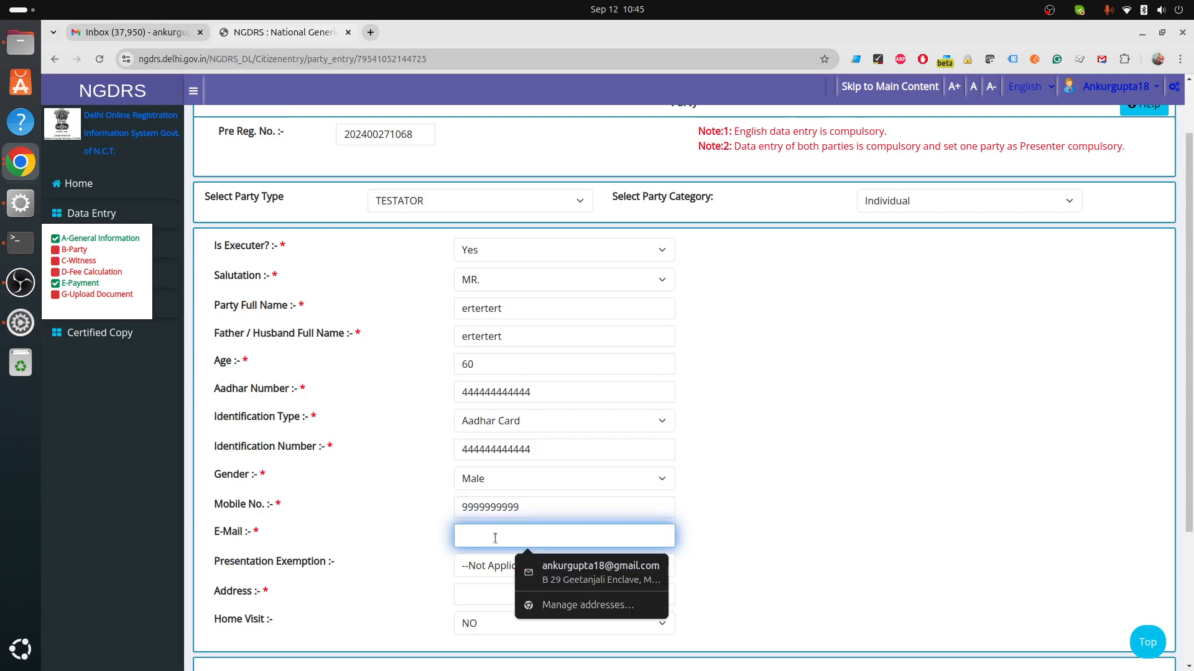
{"action": "type", "text": "xyz@"}
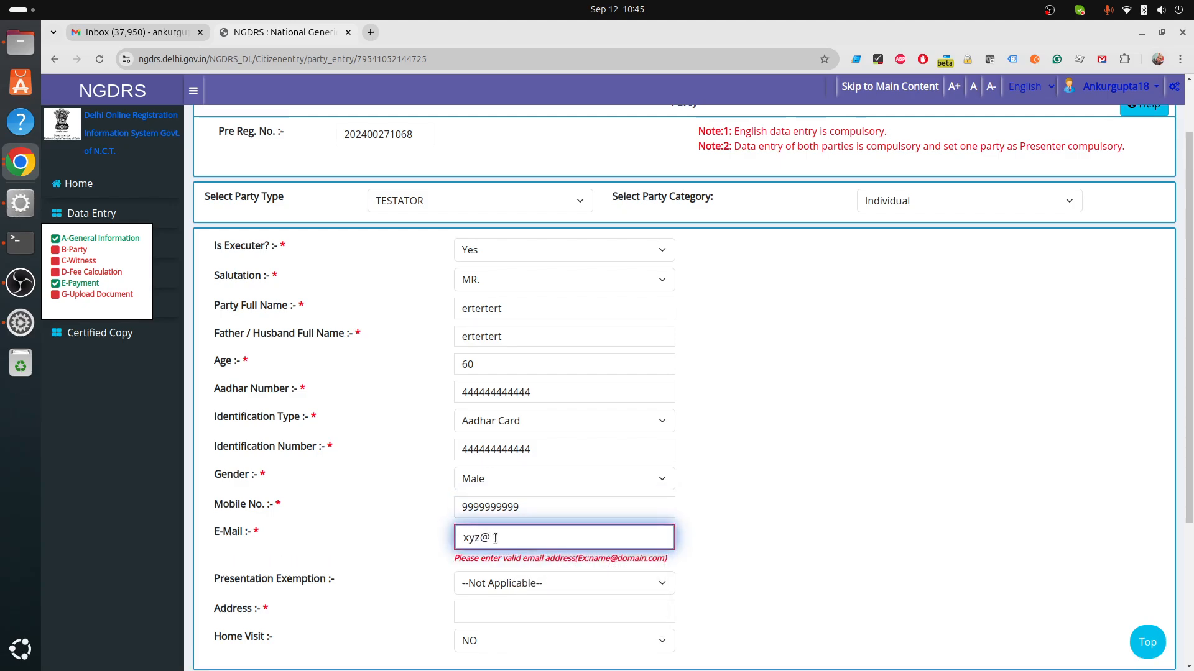
{"action": "type", "text": "emaill.com"}
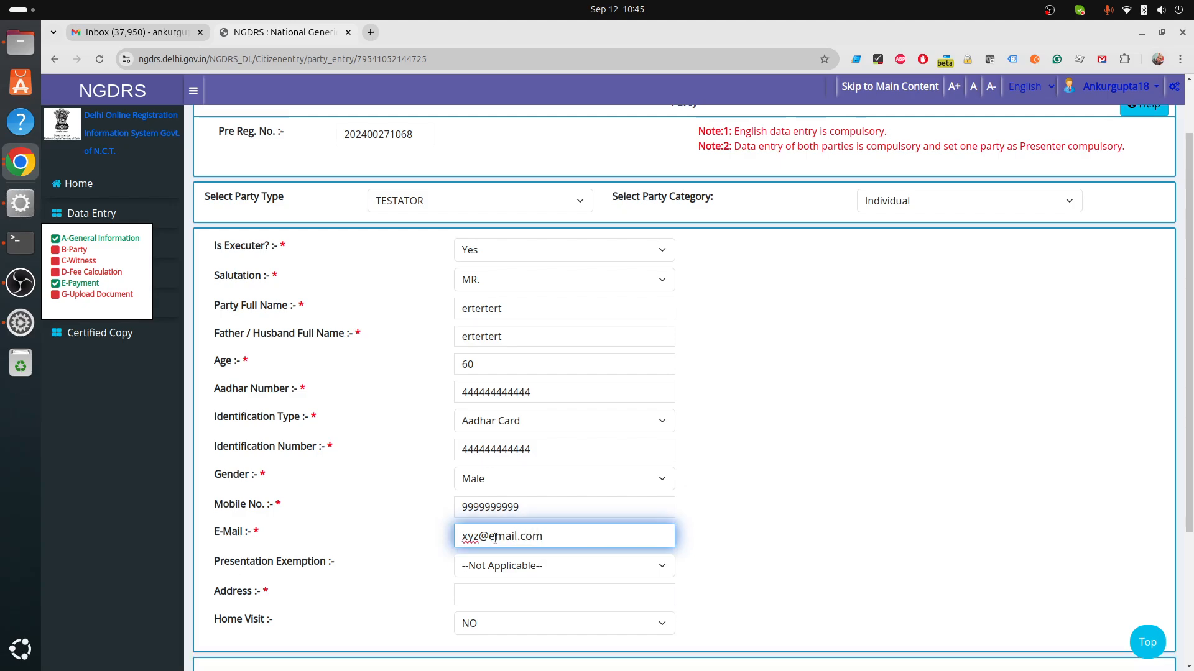
{"action": "left_click", "coordinate": [812, 535]}
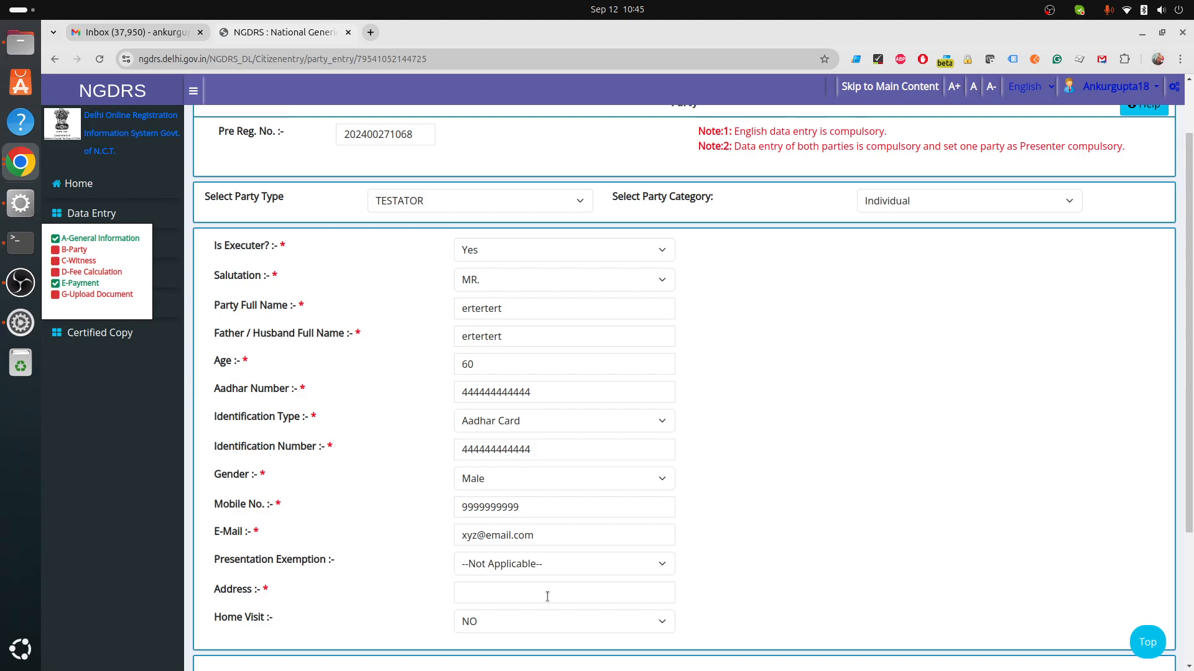
{"action": "left_click", "coordinate": [477, 599]}
{"action": "type", "text": "sdfsdfs"}
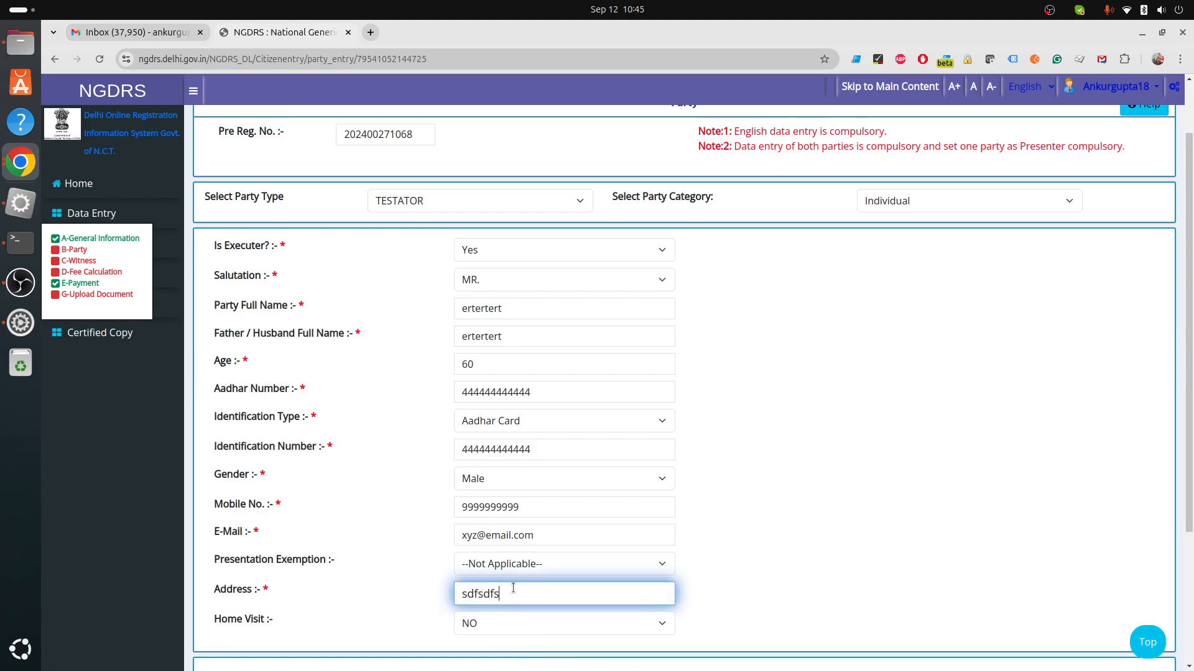
{"action": "type", "text": " fsdf sdf sdf sf sdf"}
{"action": "left_click", "coordinate": [763, 593]}
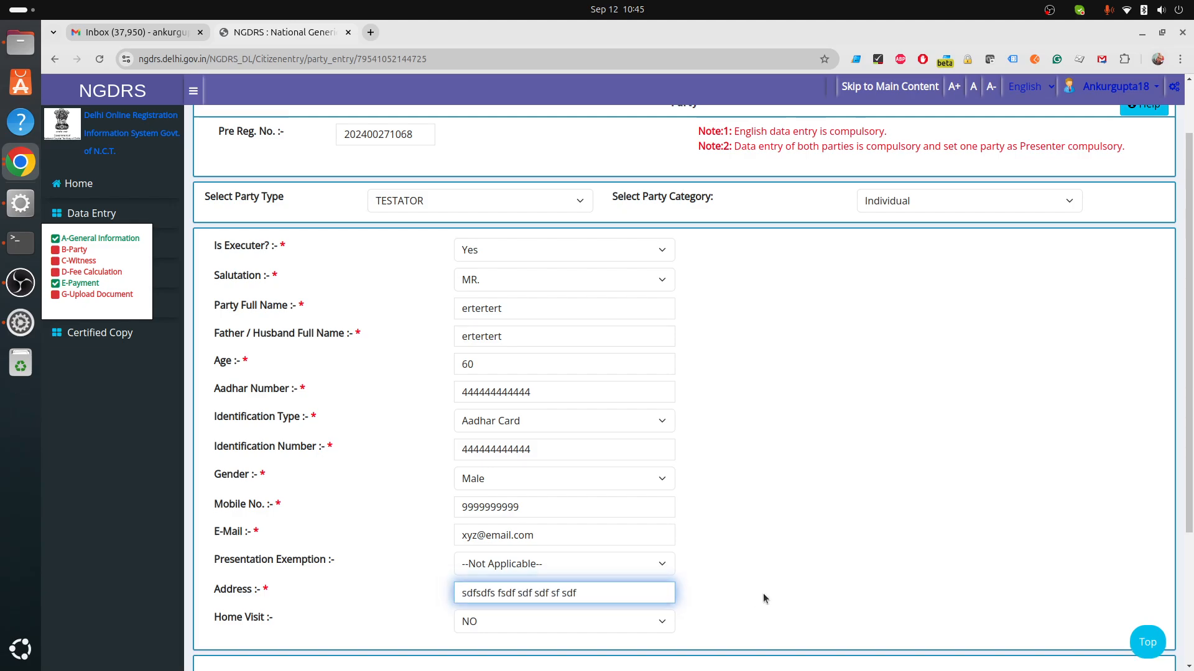
{"action": "scroll", "coordinate": [762, 593], "scroll_direction": "down", "scroll_amount": 2}
{"action": "scroll", "coordinate": [763, 593], "scroll_direction": "down", "scroll_amount": 1}
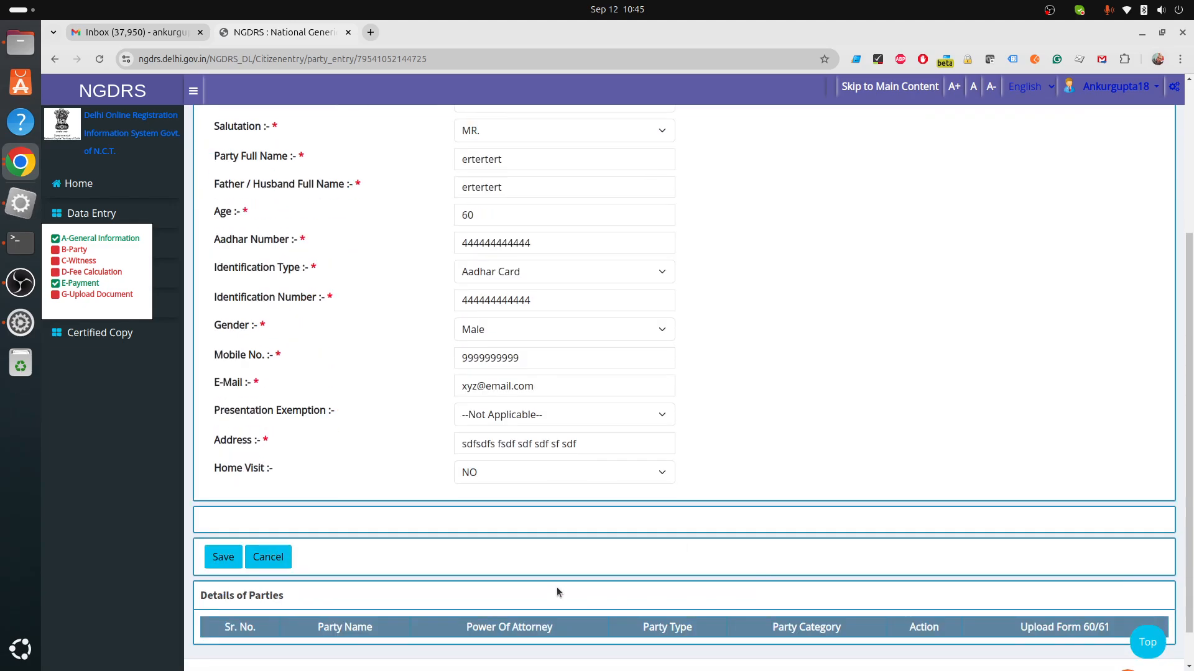
{"action": "left_click", "coordinate": [221, 558]}
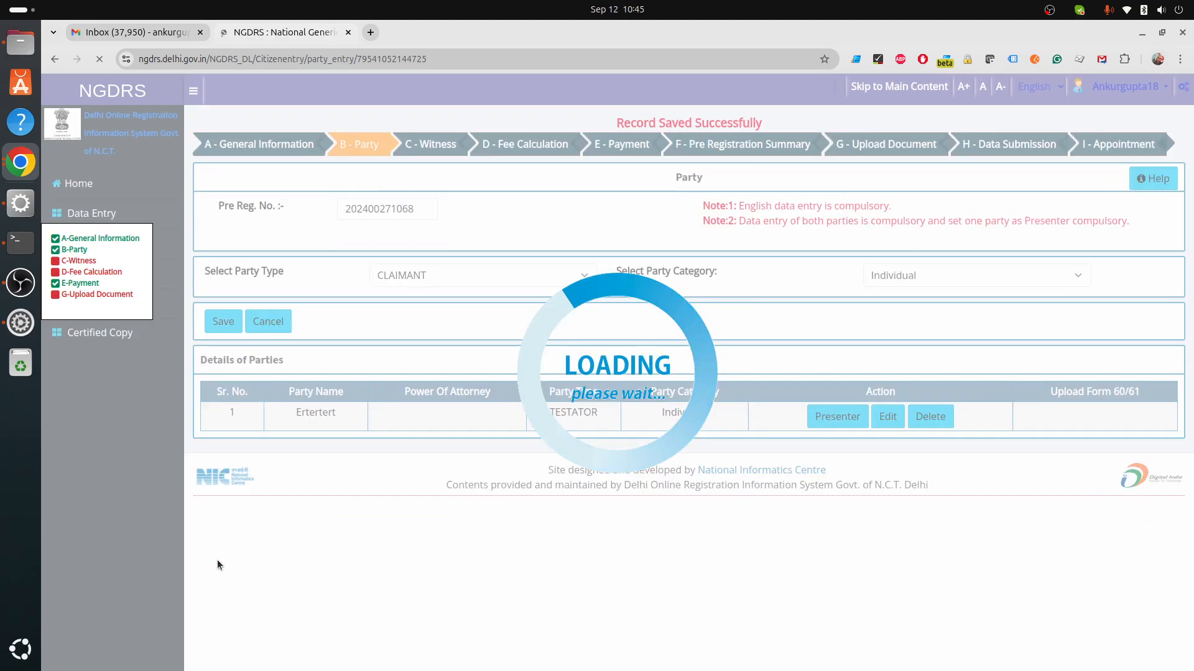
- Set the saved testator as presenter in Details of Parties and acknowledge the confirmation
{"action": "scroll", "coordinate": [699, 462], "scroll_direction": "down", "scroll_amount": 5}
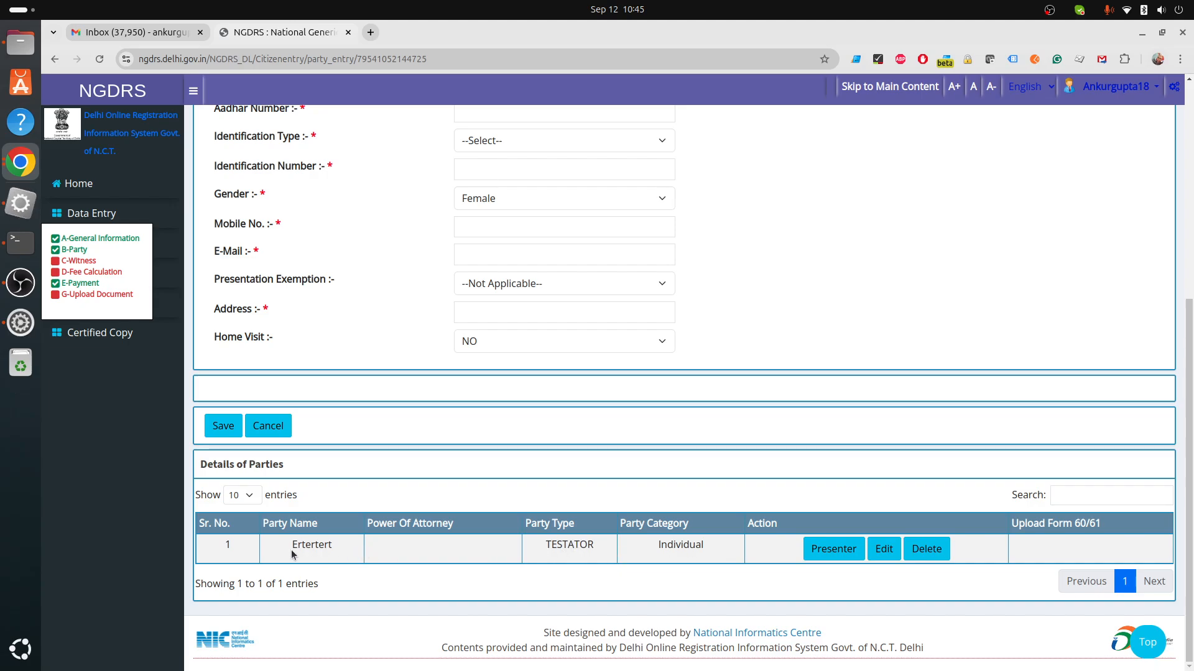
{"action": "left_click_drag", "start_coordinate": [292, 546], "coordinate": [371, 549]}
{"action": "left_click", "coordinate": [639, 551]}
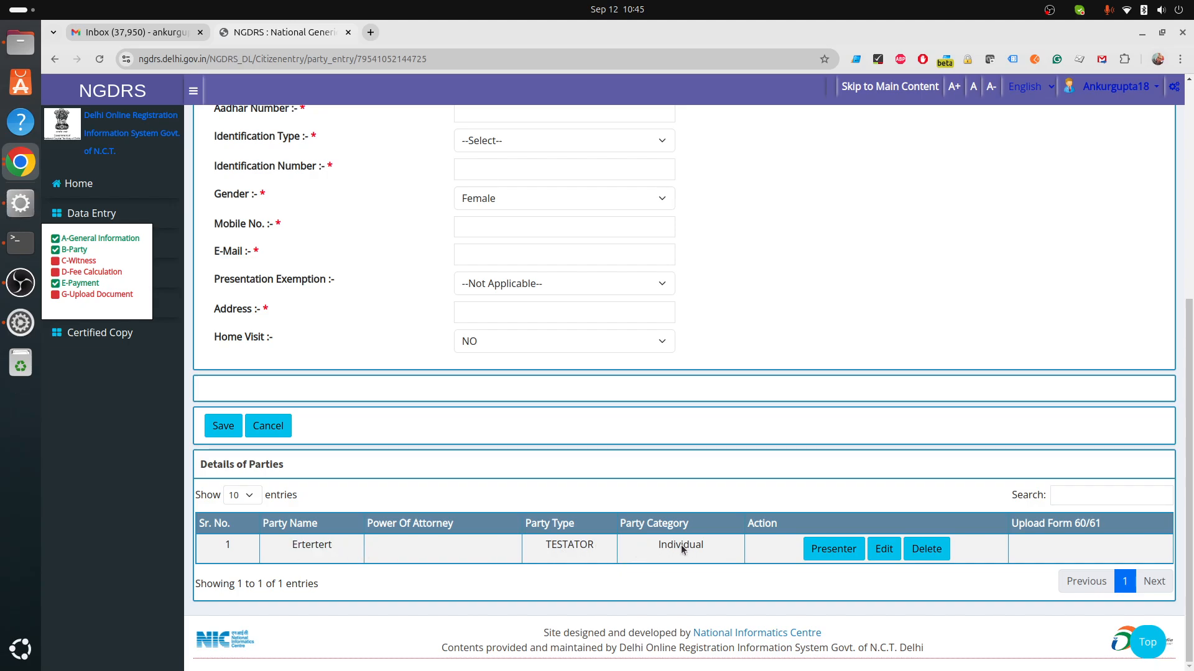
{"action": "left_click", "coordinate": [840, 555]}
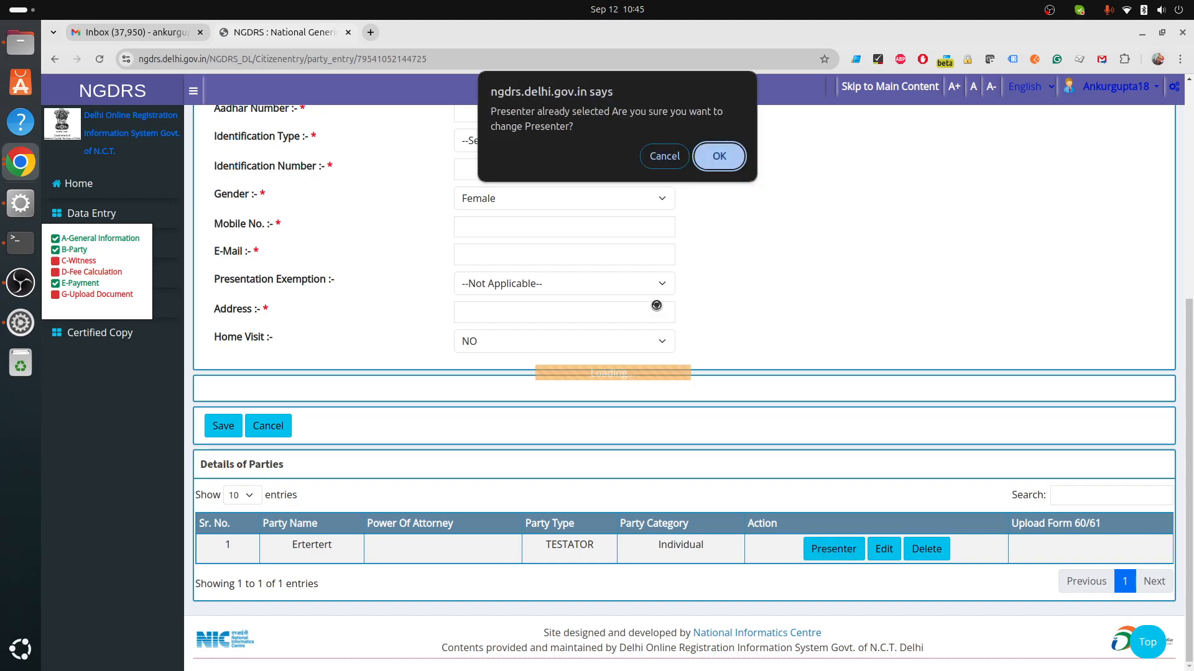
{"action": "left_click", "coordinate": [721, 157]}
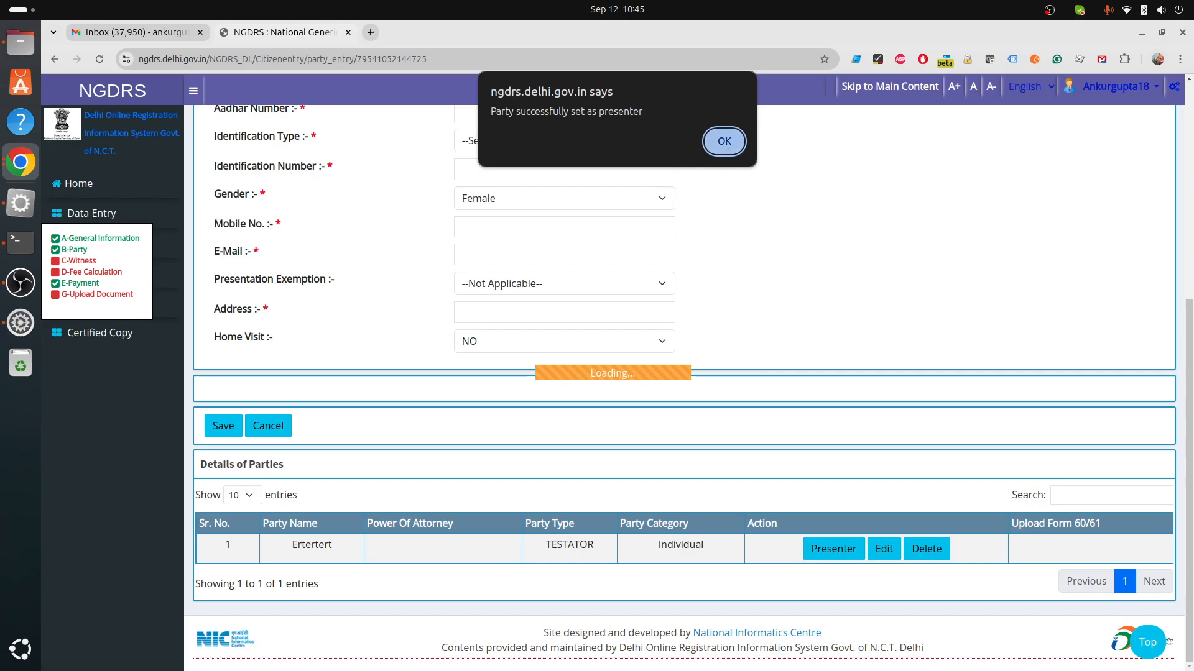
{"action": "left_click", "coordinate": [725, 146]}
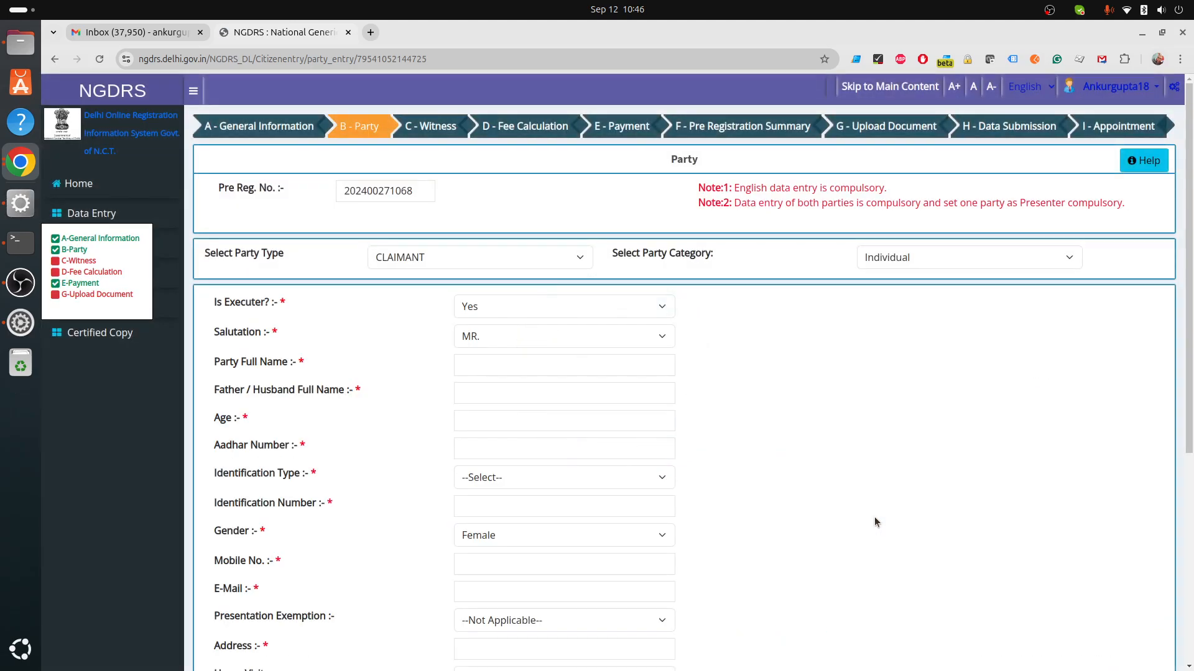
{"action": "scroll", "coordinate": [874, 516], "scroll_direction": "down", "scroll_amount": 5}
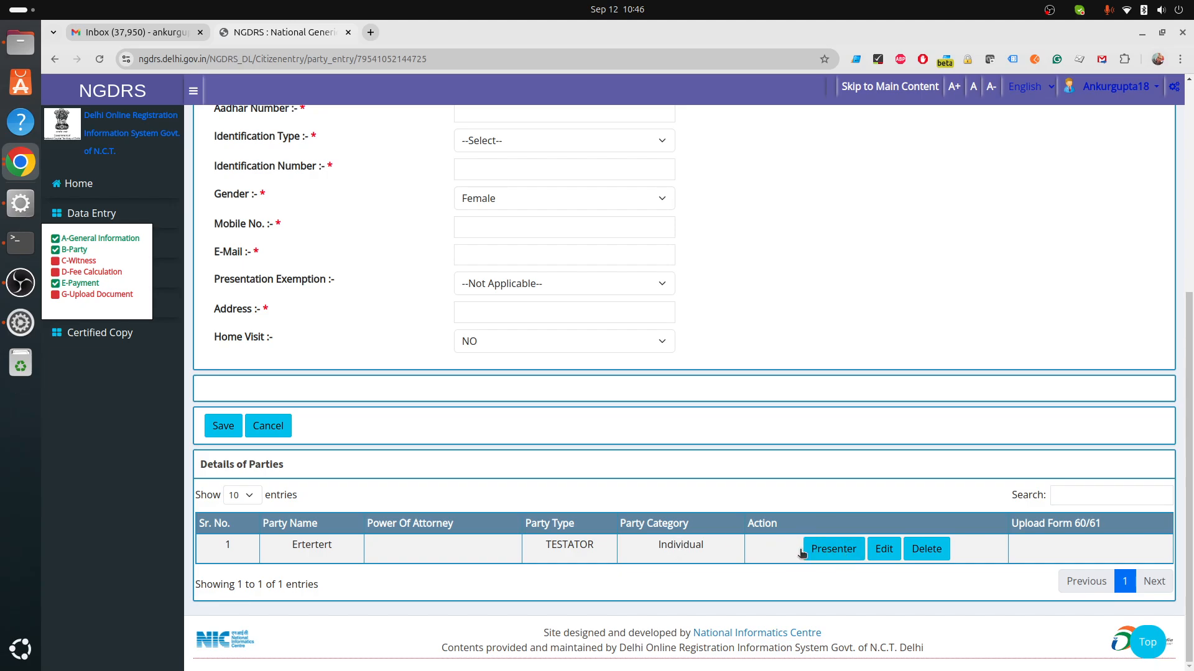
{"action": "scroll", "coordinate": [547, 522], "scroll_direction": "up", "scroll_amount": 6}
{"action": "scroll", "coordinate": [546, 523], "scroll_direction": "down", "scroll_amount": 5}
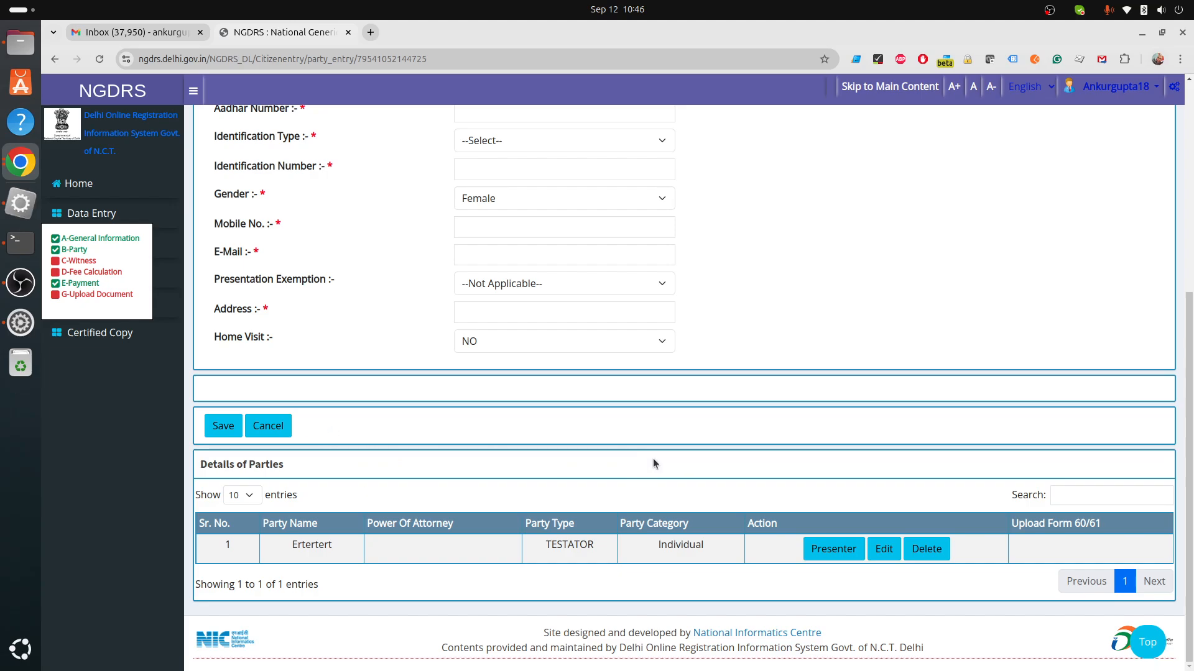
{"action": "scroll", "coordinate": [1044, 567], "scroll_direction": "up", "scroll_amount": 5}
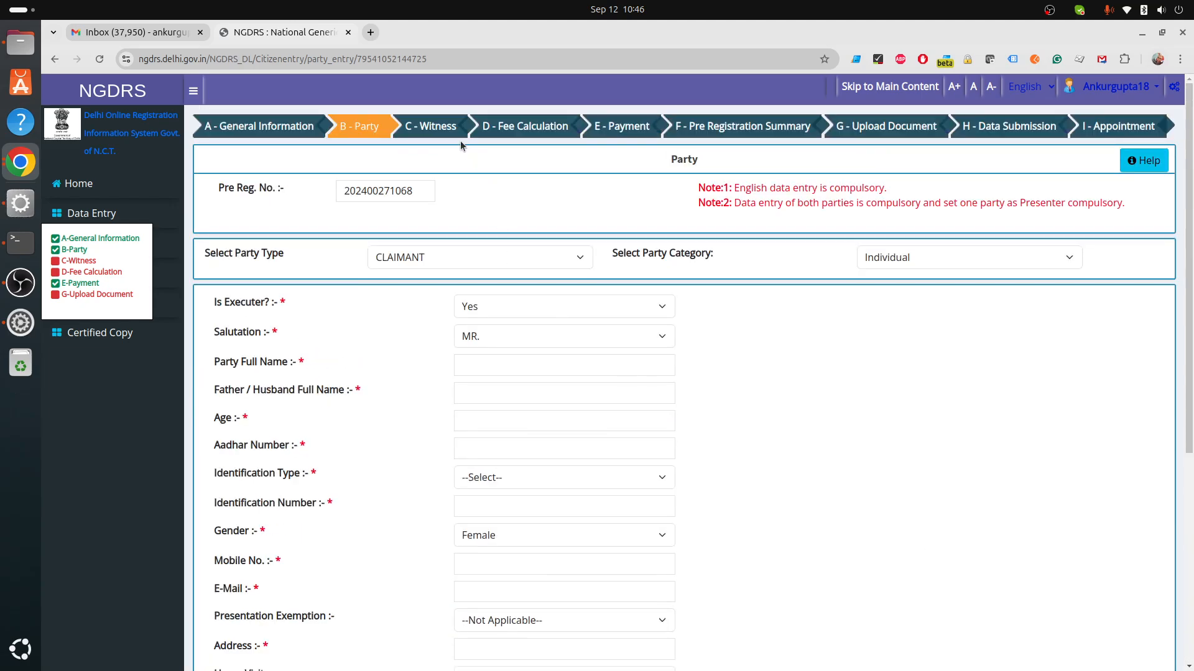
- On the C - Witness step, enter the witness's full name and father/husband name
{"action": "left_click", "coordinate": [432, 132]}
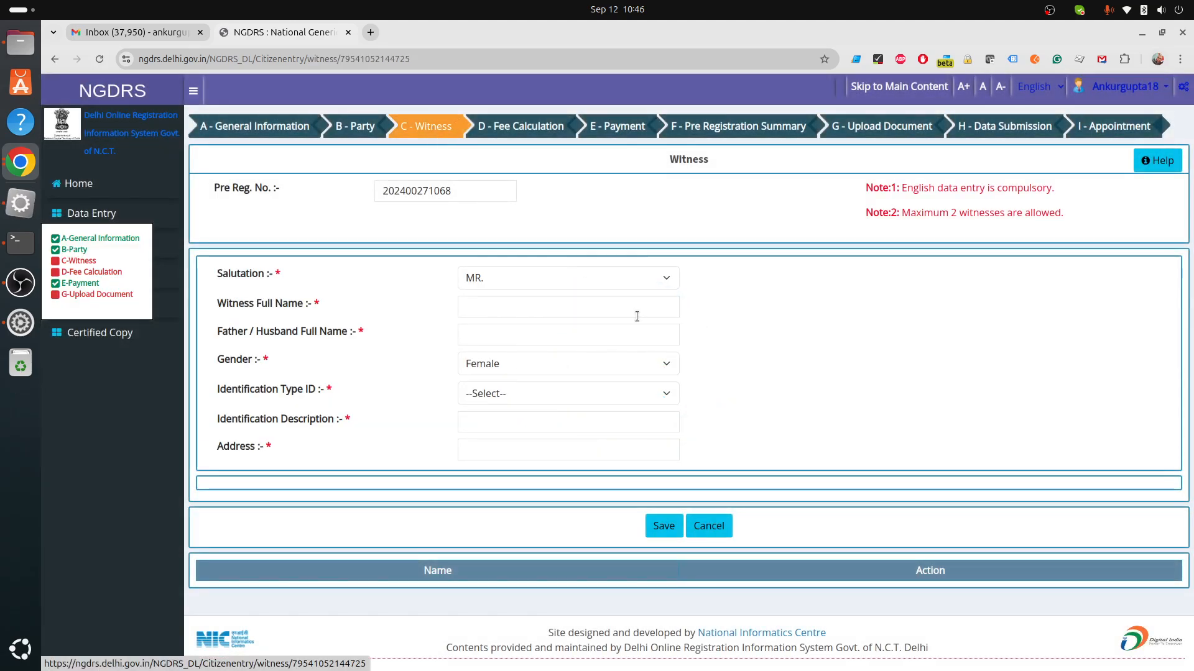
{"action": "left_click", "coordinate": [494, 309]}
{"action": "type", "text": "dfg dg fdg"}
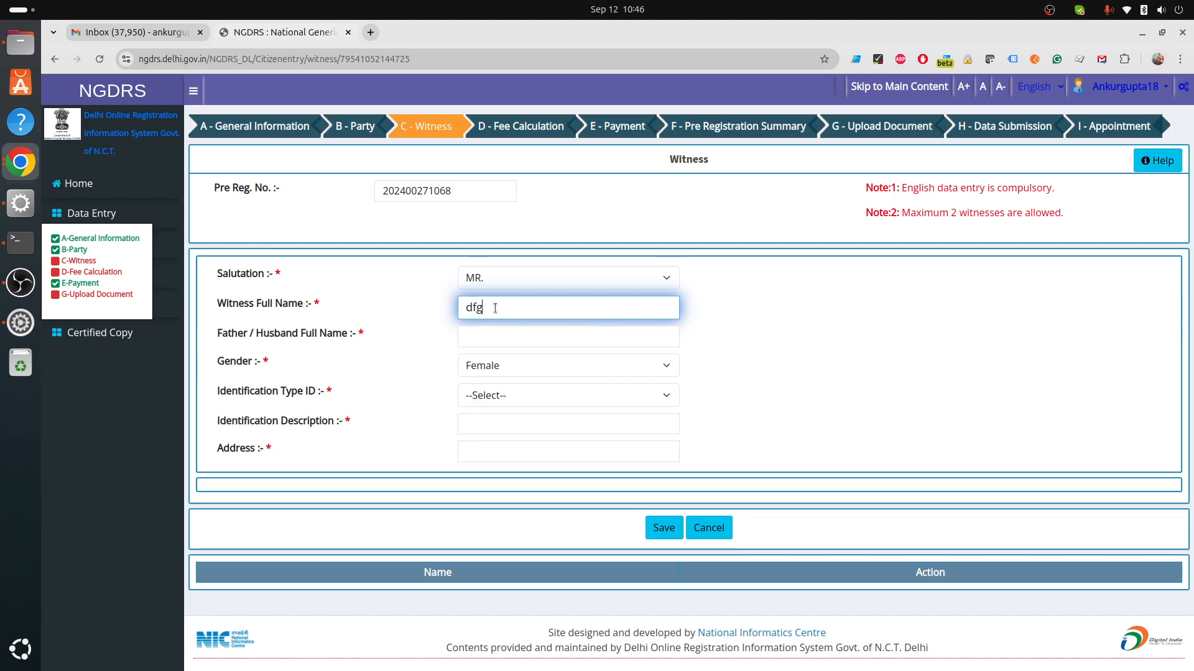
{"action": "left_click", "coordinate": [505, 328]}
{"action": "type", "text": "dfg dfgdfg"}
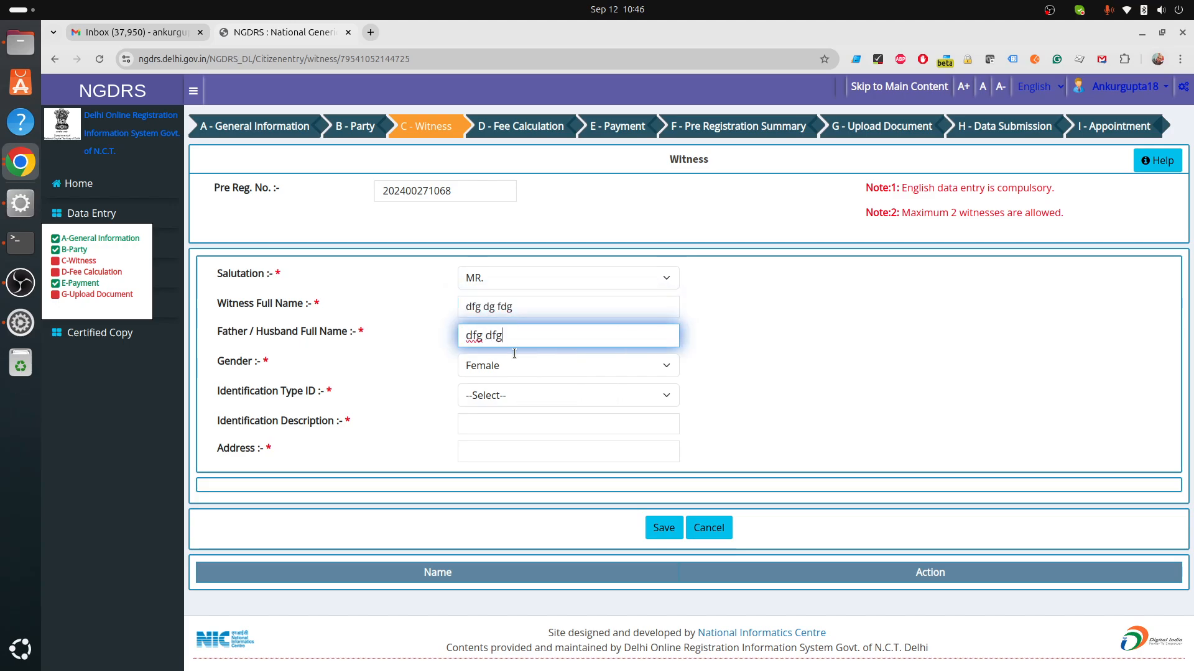
- Choose Aadhar Card identification, enter the witness's ID number, and type an address
{"action": "left_click", "coordinate": [497, 395]}
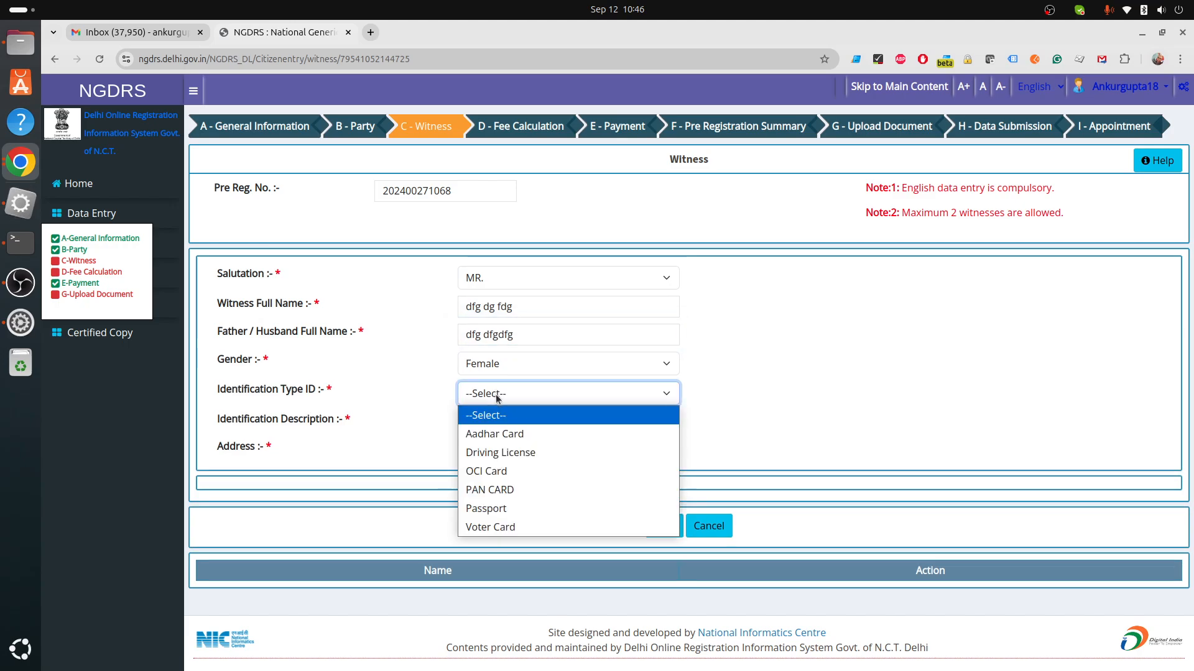
{"action": "left_click", "coordinate": [484, 435]}
{"action": "left_click", "coordinate": [481, 426]}
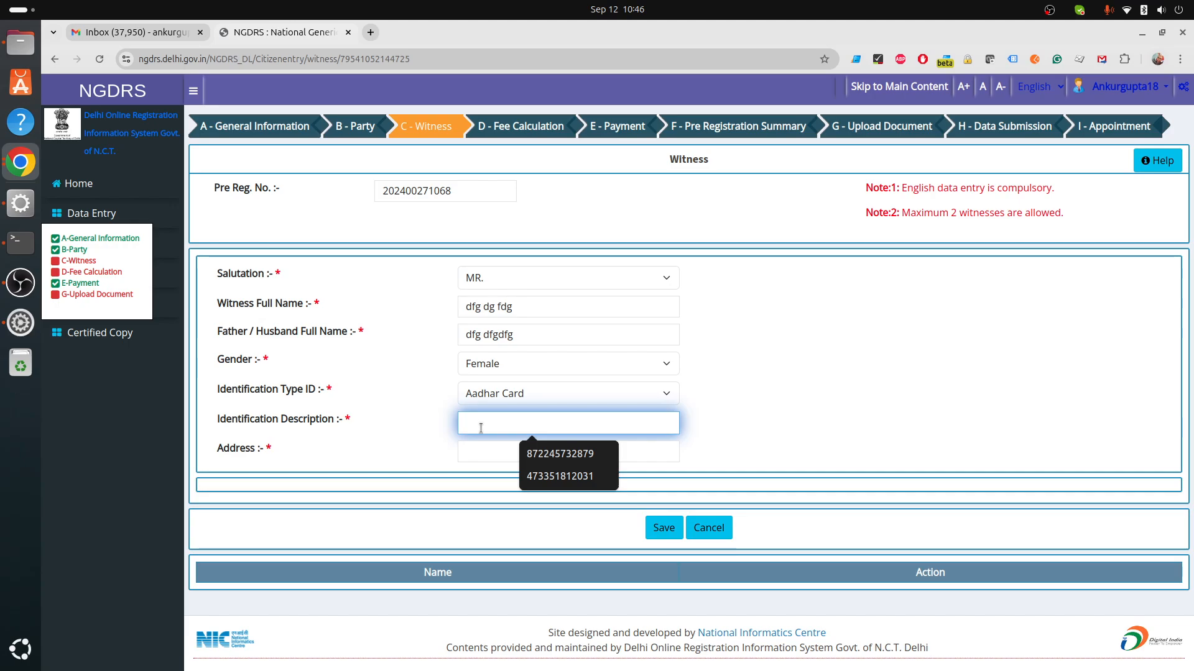
{"action": "type", "text": "555555555555"}
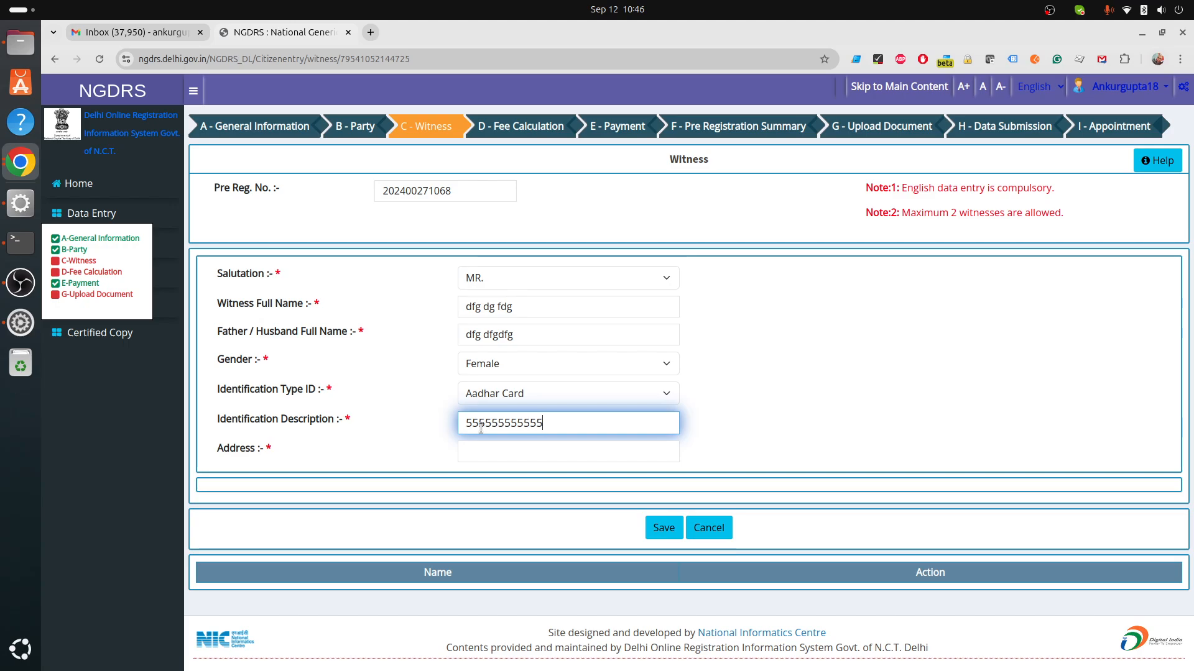
{"action": "left_click", "coordinate": [507, 450]}
{"action": "type", "text": "s"}
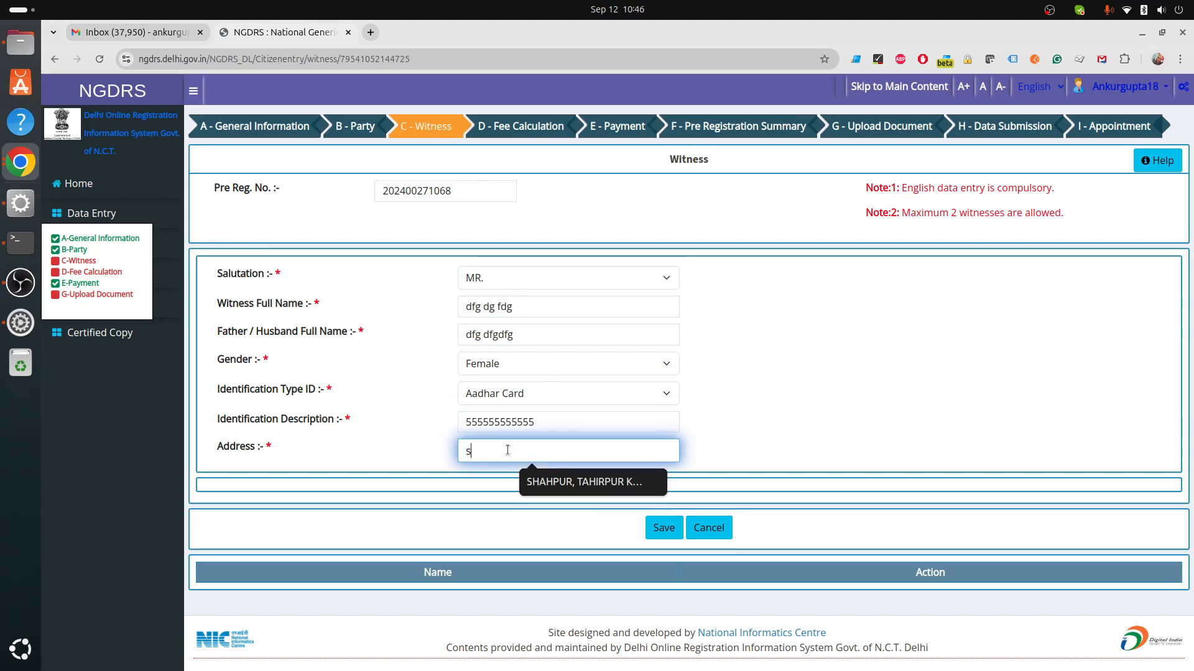
{"action": "type", "text": "dfs sdfsdf sdf delhi"}
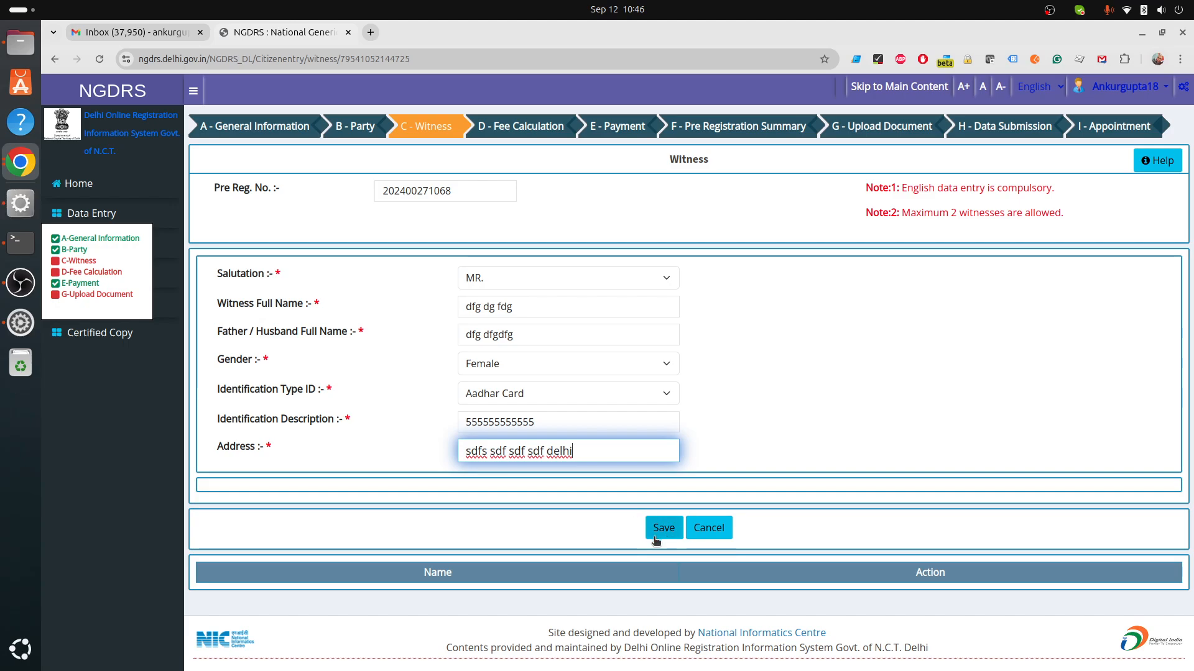
- Save the witness, then go to the D - Fee Calculation step showing Fee Rule WILL
{"action": "left_click", "coordinate": [661, 533]}
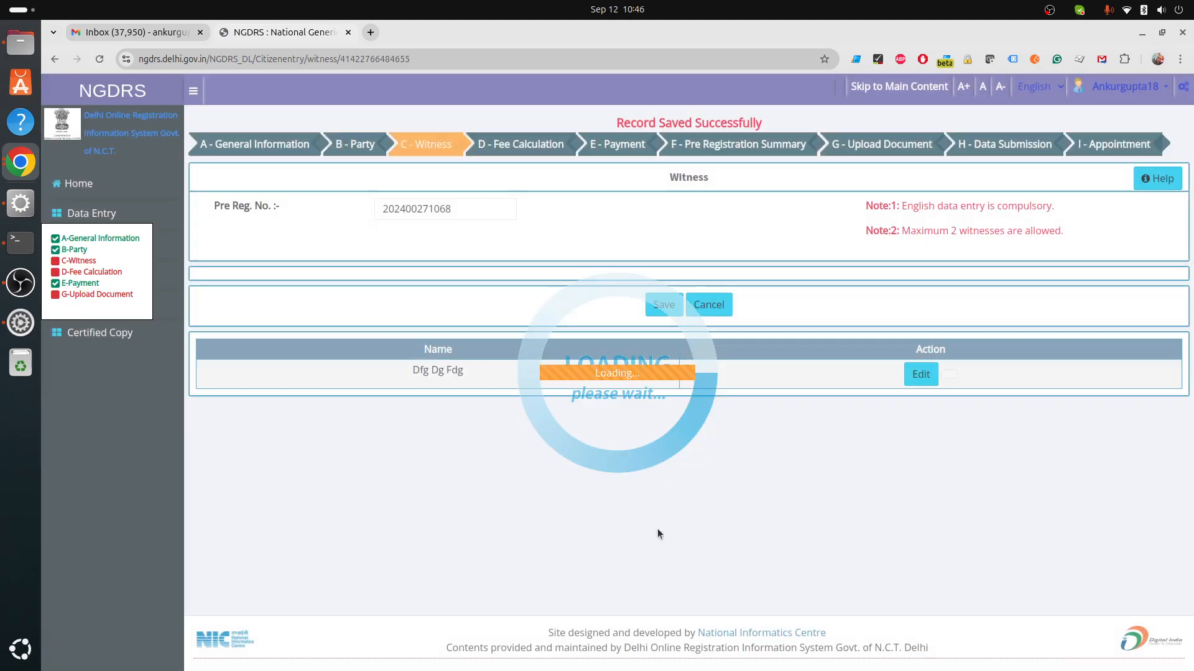
{"action": "scroll", "coordinate": [681, 458], "scroll_direction": "down", "scroll_amount": 1}
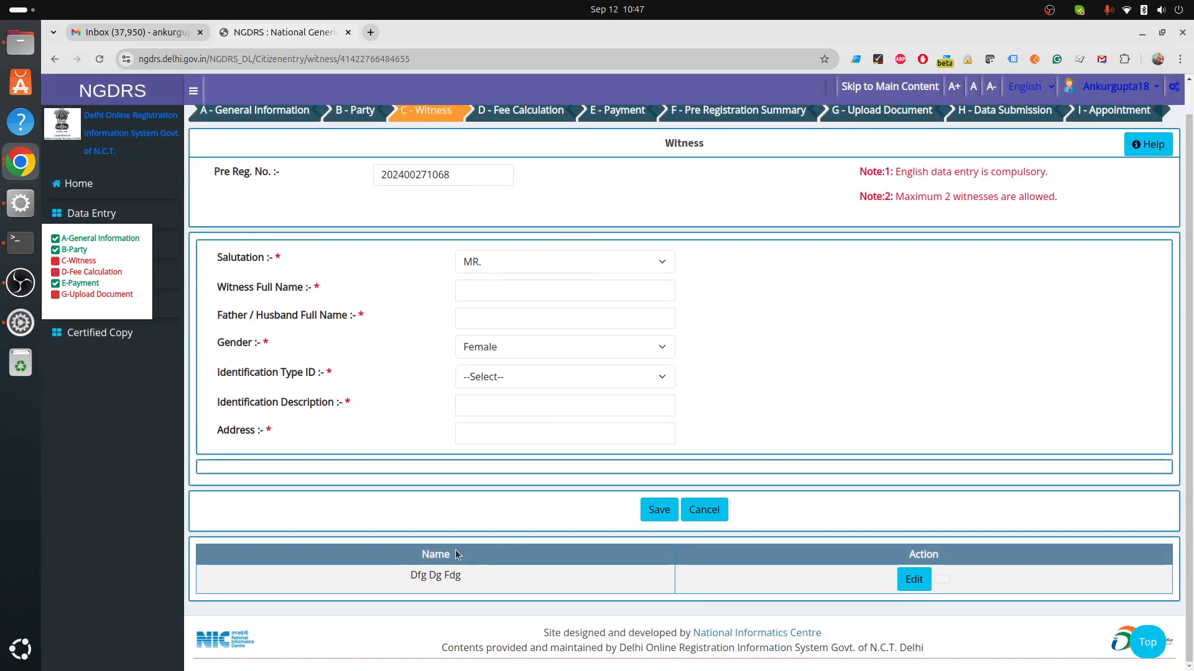
{"action": "triple_click", "coordinate": [432, 578]}
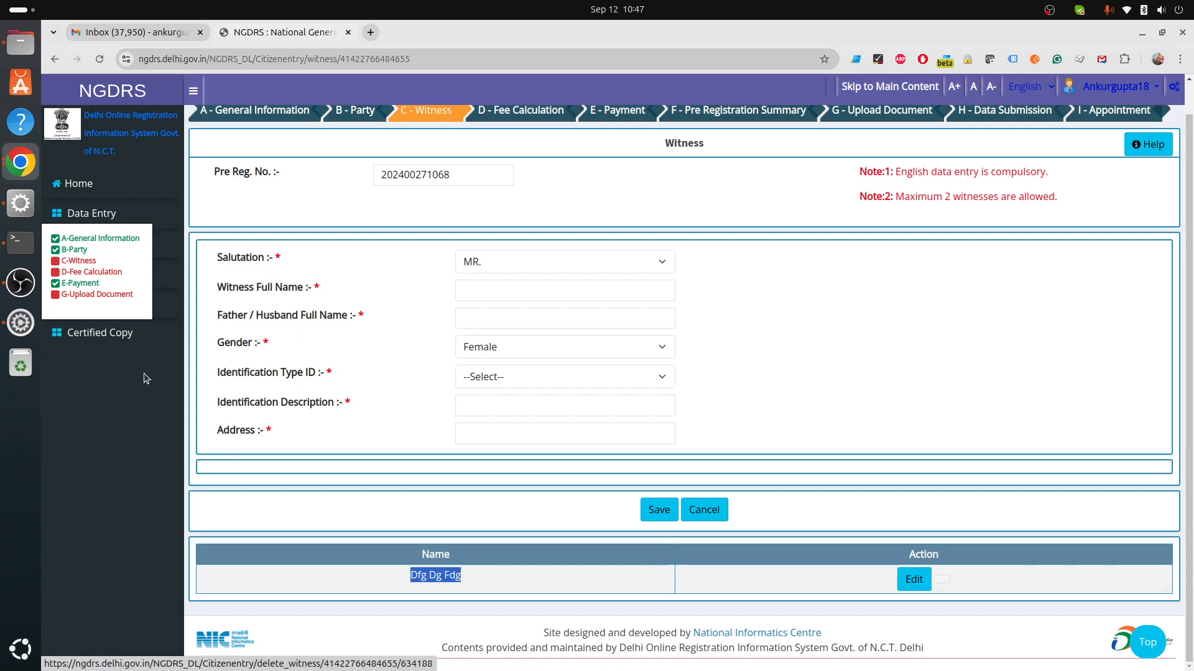
{"action": "scroll", "coordinate": [745, 446], "scroll_direction": "up", "scroll_amount": 2}
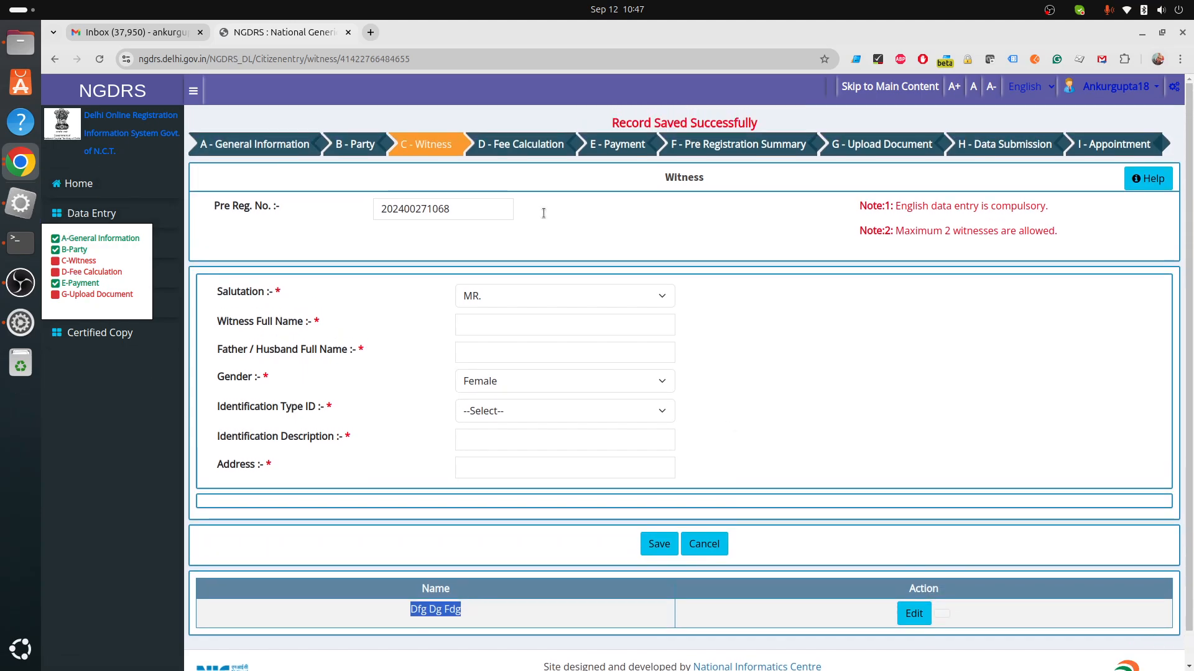
{"action": "left_click", "coordinate": [524, 145]}
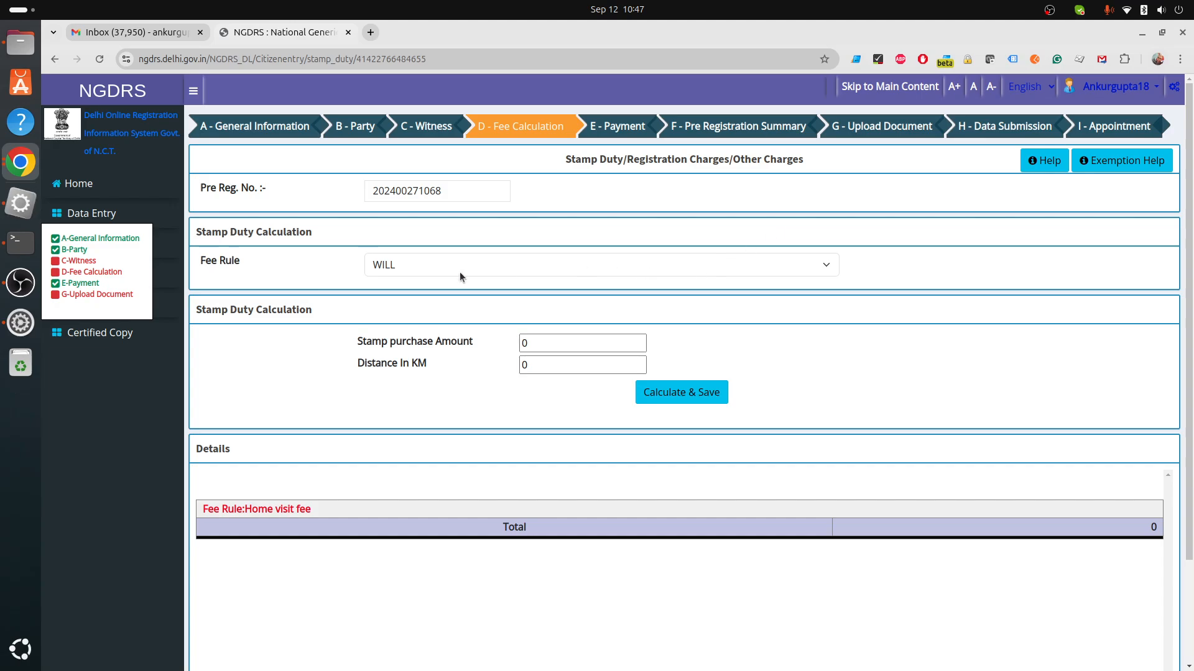
- Calculate fees of 500 registration plus 100 copying (600 total) and Save & Next
{"action": "left_click", "coordinate": [688, 396]}
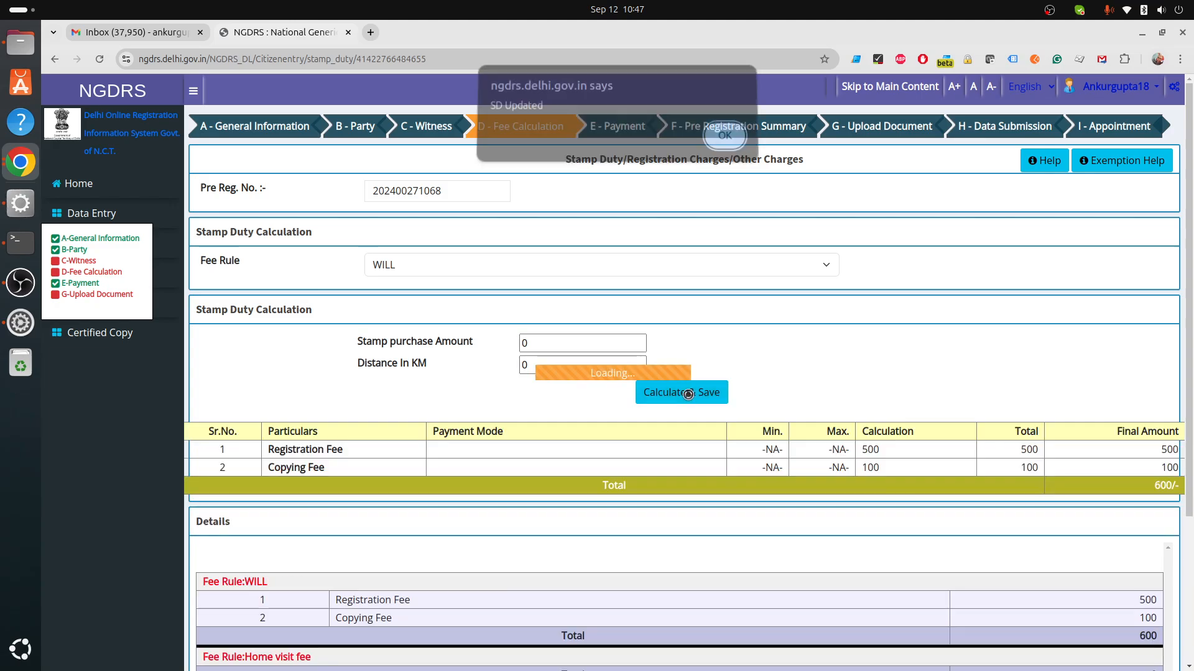
{"action": "left_click", "coordinate": [721, 140]}
{"action": "scroll", "coordinate": [844, 506], "scroll_direction": "down", "scroll_amount": 5}
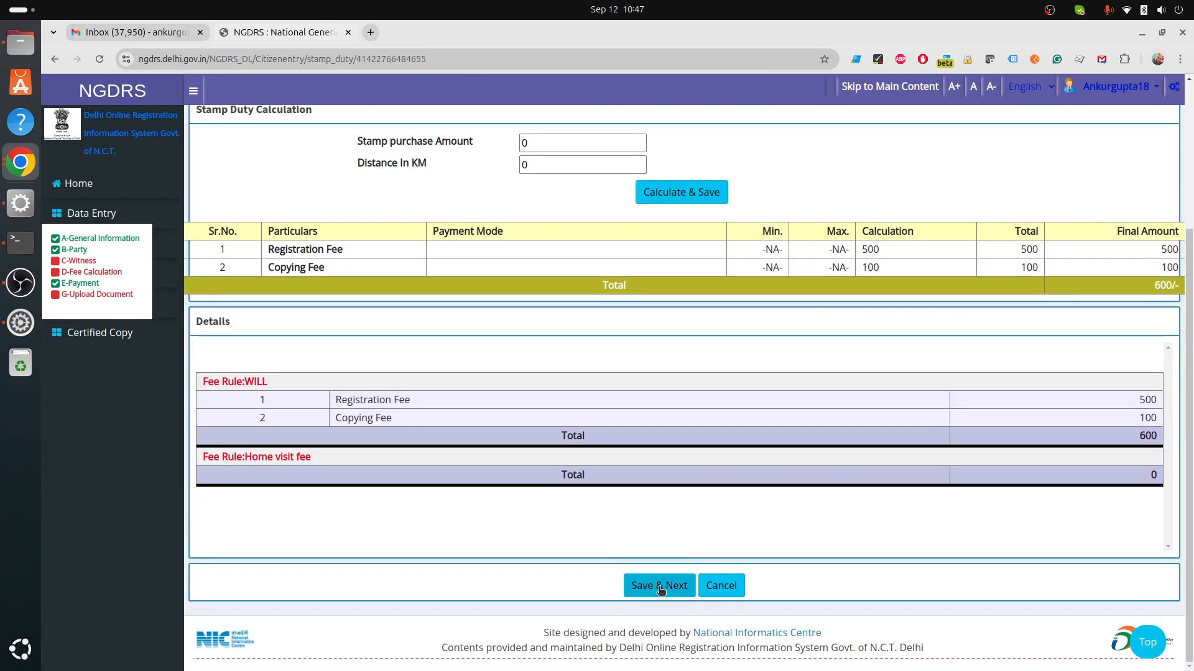
{"action": "left_click", "coordinate": [661, 587]}
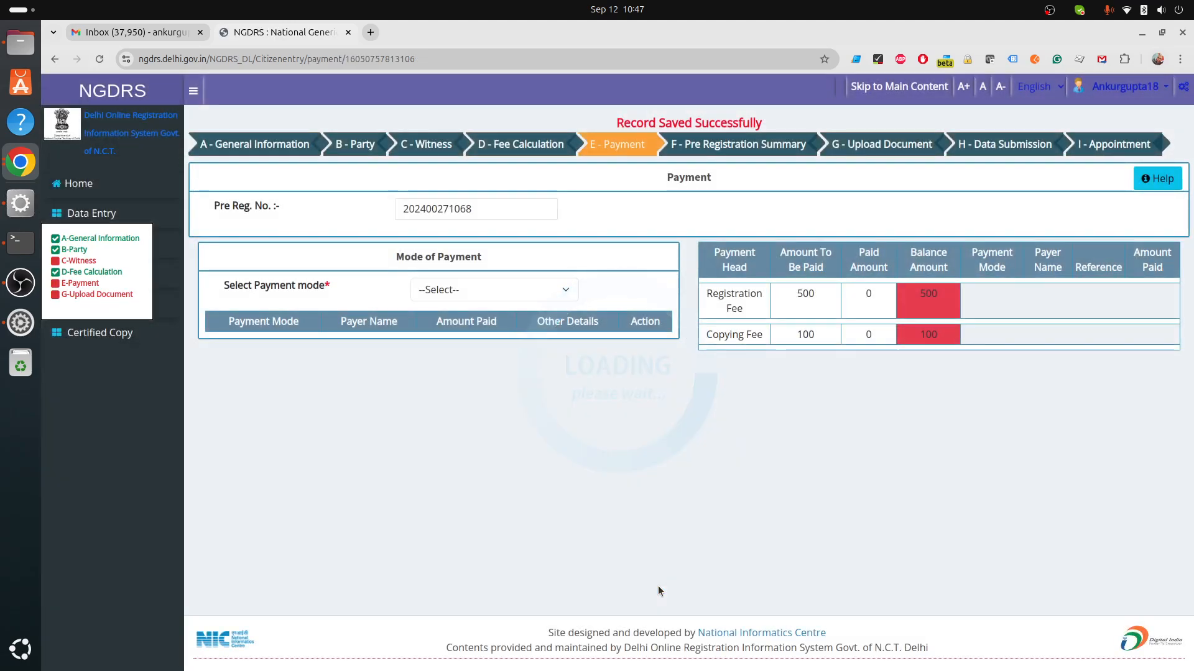
- Try e-Stamp, then e-Registration Fee Receipt as the payment mode, leaving the certificate number empty
{"action": "left_click", "coordinate": [560, 296]}
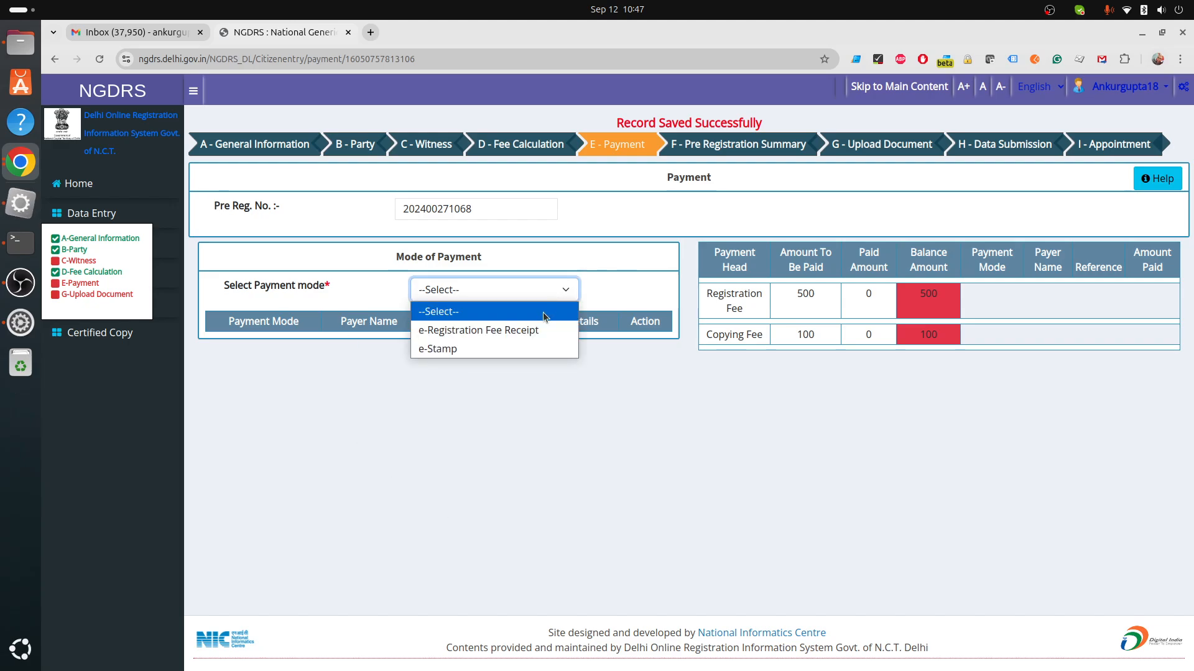
{"action": "left_click", "coordinate": [471, 351]}
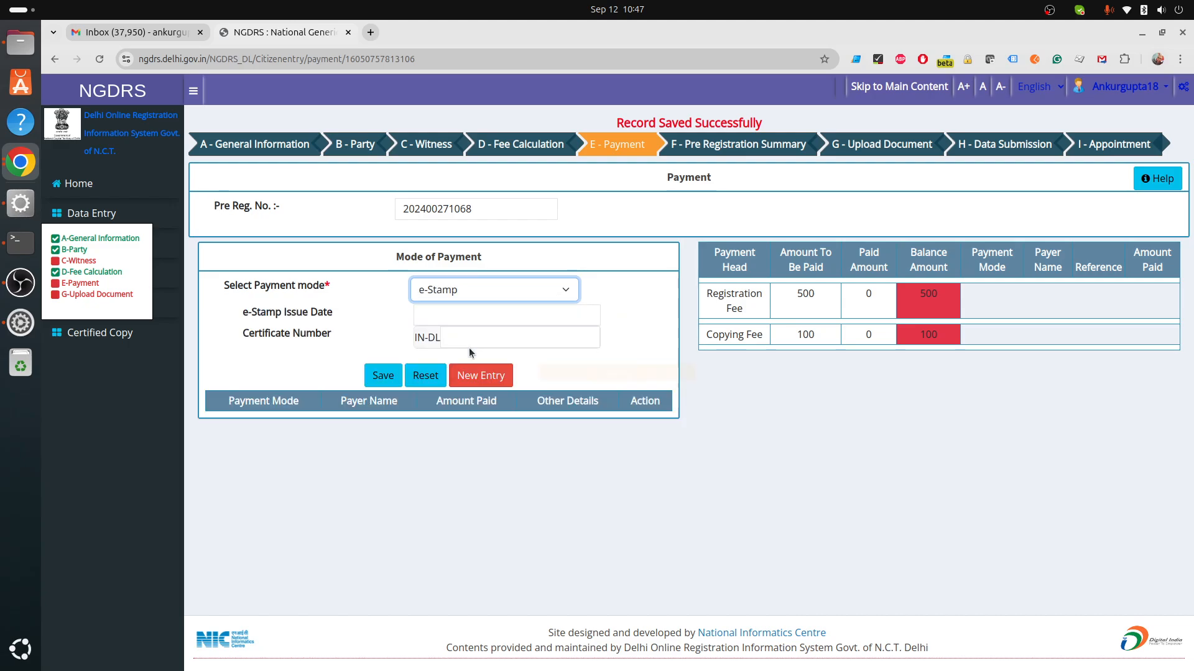
{"action": "left_click", "coordinate": [467, 330]}
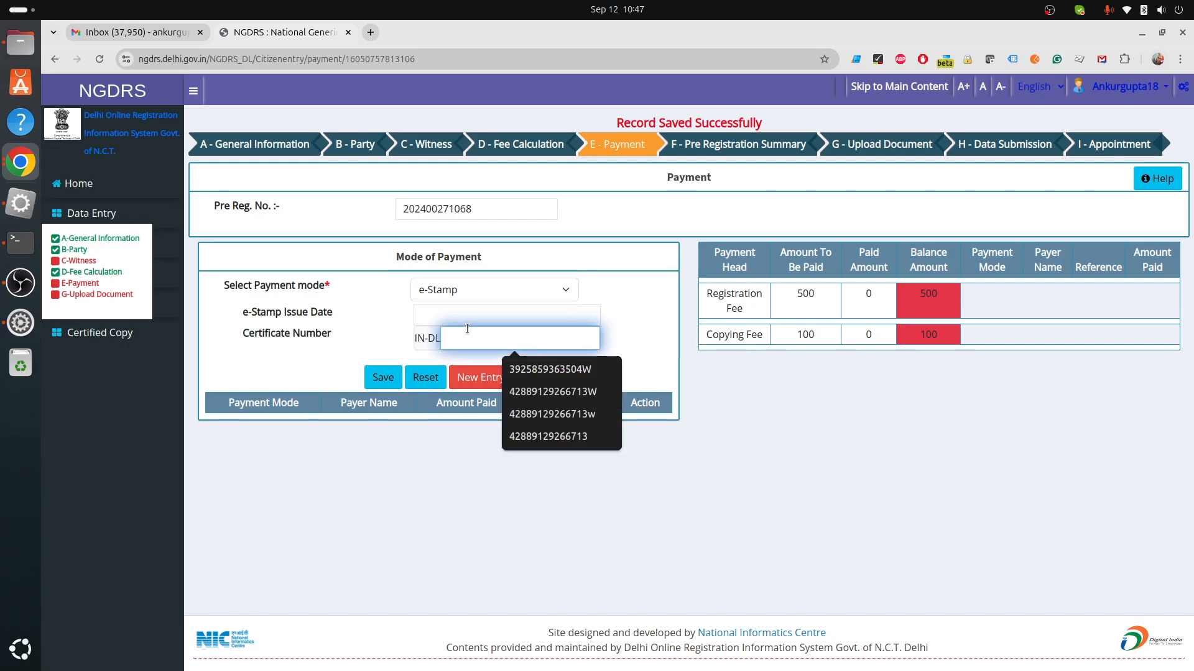
{"action": "left_click", "coordinate": [450, 447]}
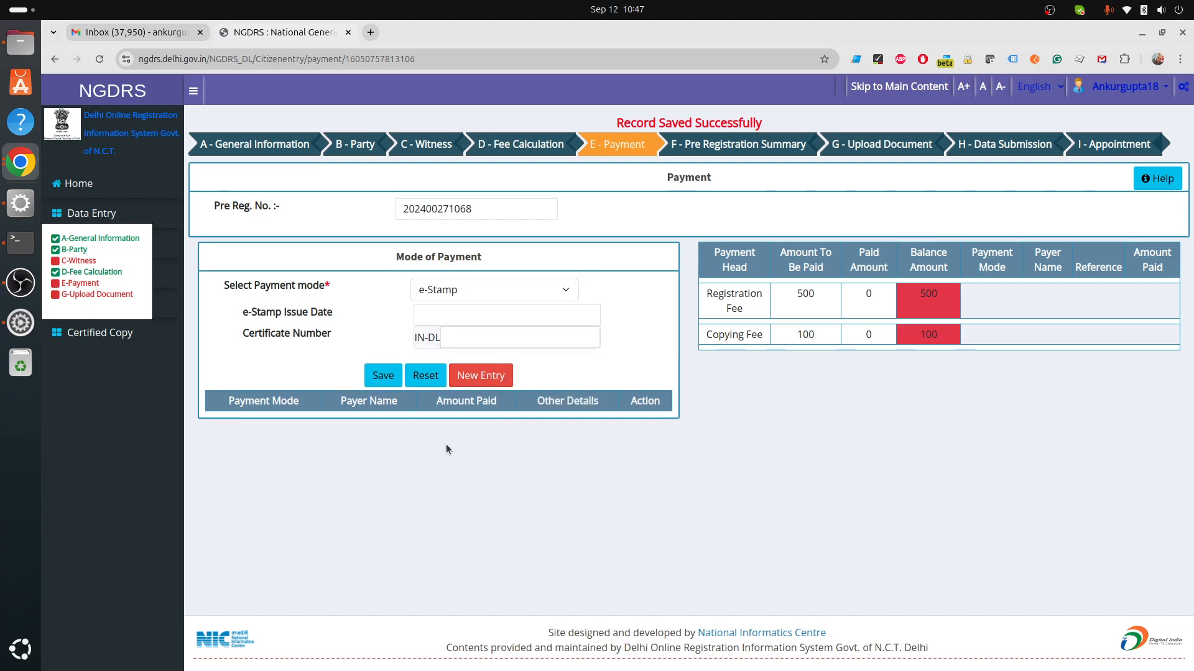
{"action": "left_click", "coordinate": [445, 294]}
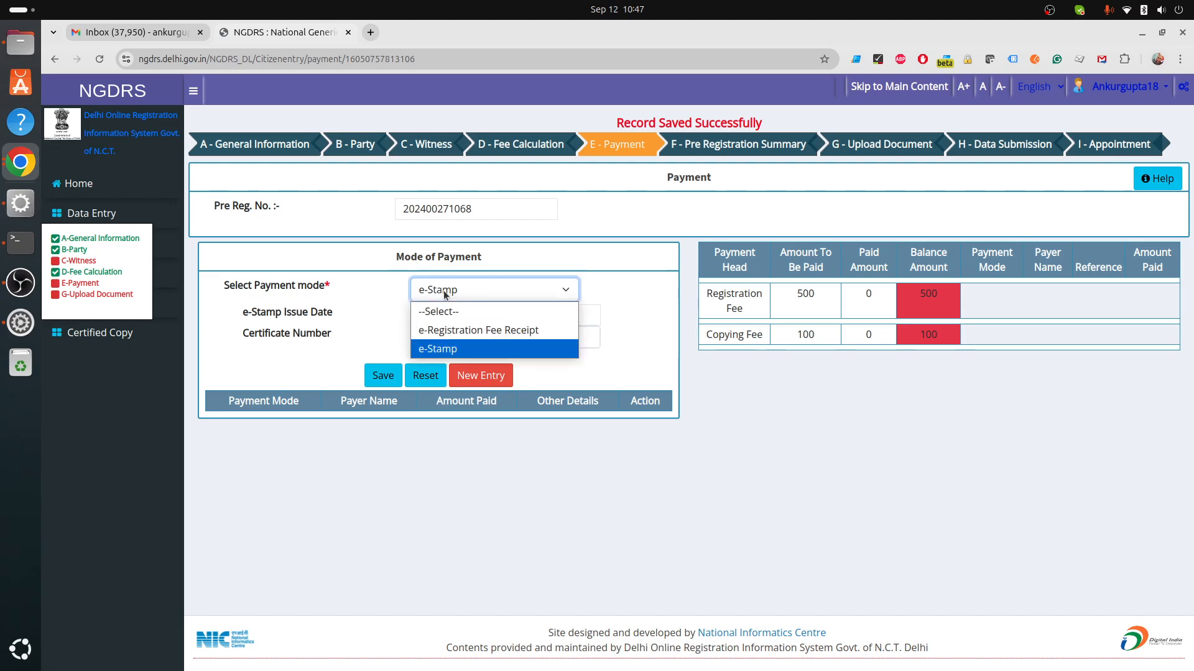
{"action": "left_click", "coordinate": [439, 331]}
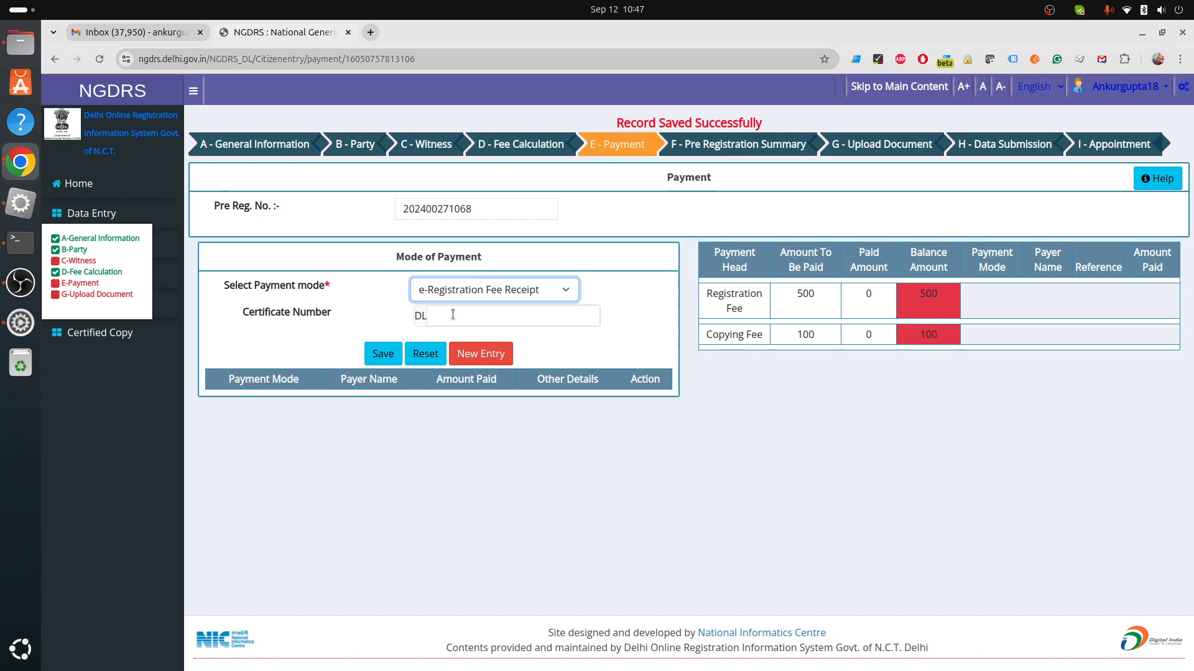
{"action": "left_click", "coordinate": [452, 316]}
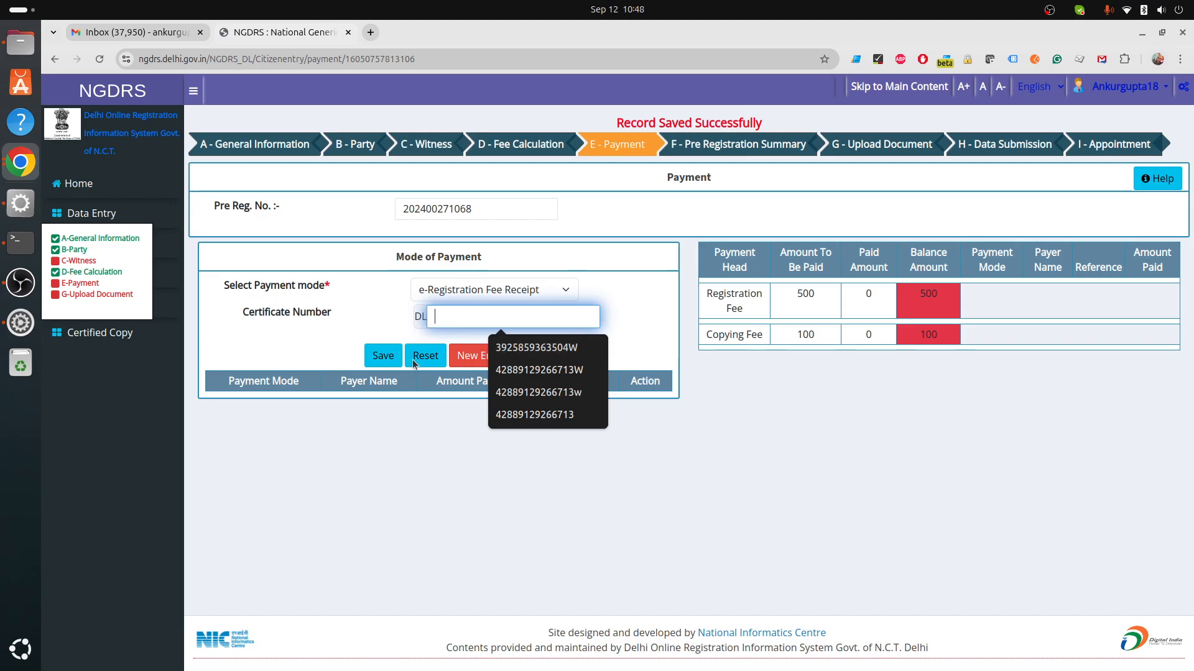
{"action": "left_click", "coordinate": [383, 363]}
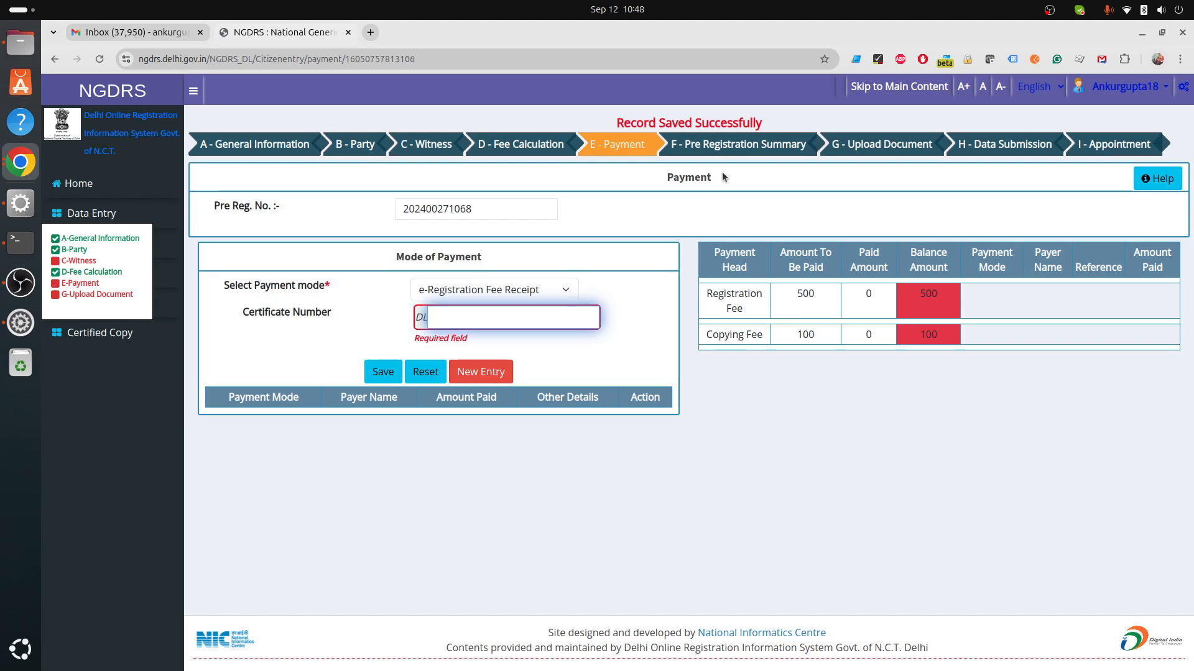
- Reset the payment form, choose e-Stamp again, and open the Pre Registration Summary
{"action": "left_click", "coordinate": [740, 145]}
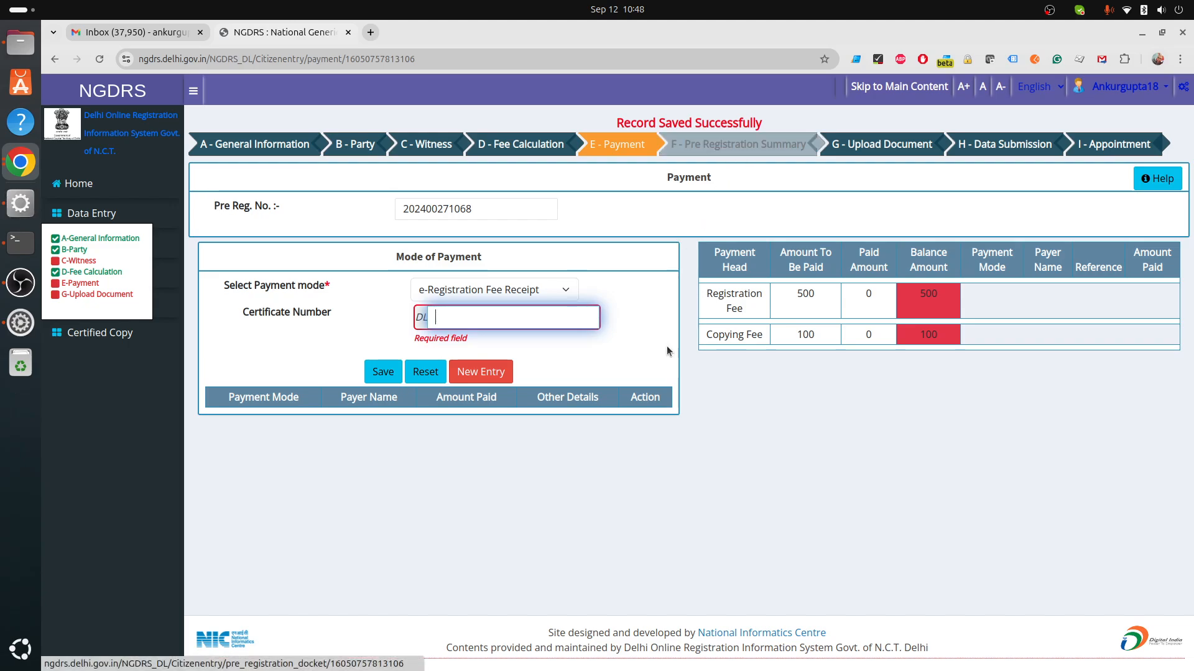
{"action": "left_click", "coordinate": [602, 359]}
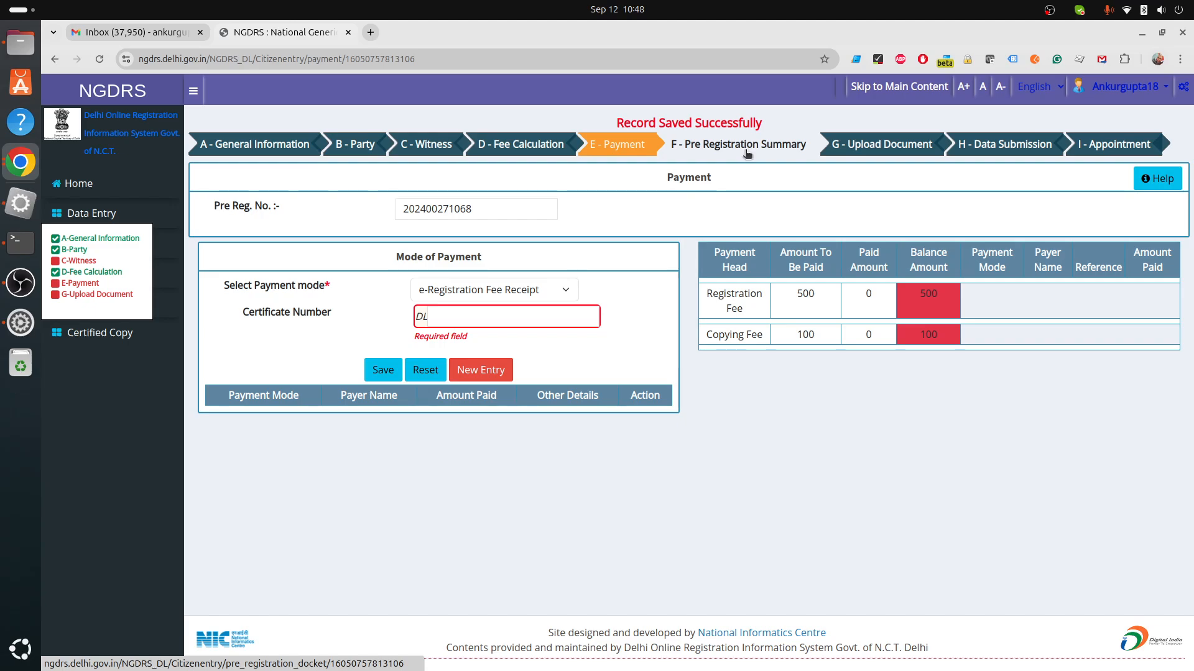
{"action": "left_click", "coordinate": [560, 298]}
{"action": "left_click", "coordinate": [554, 310]}
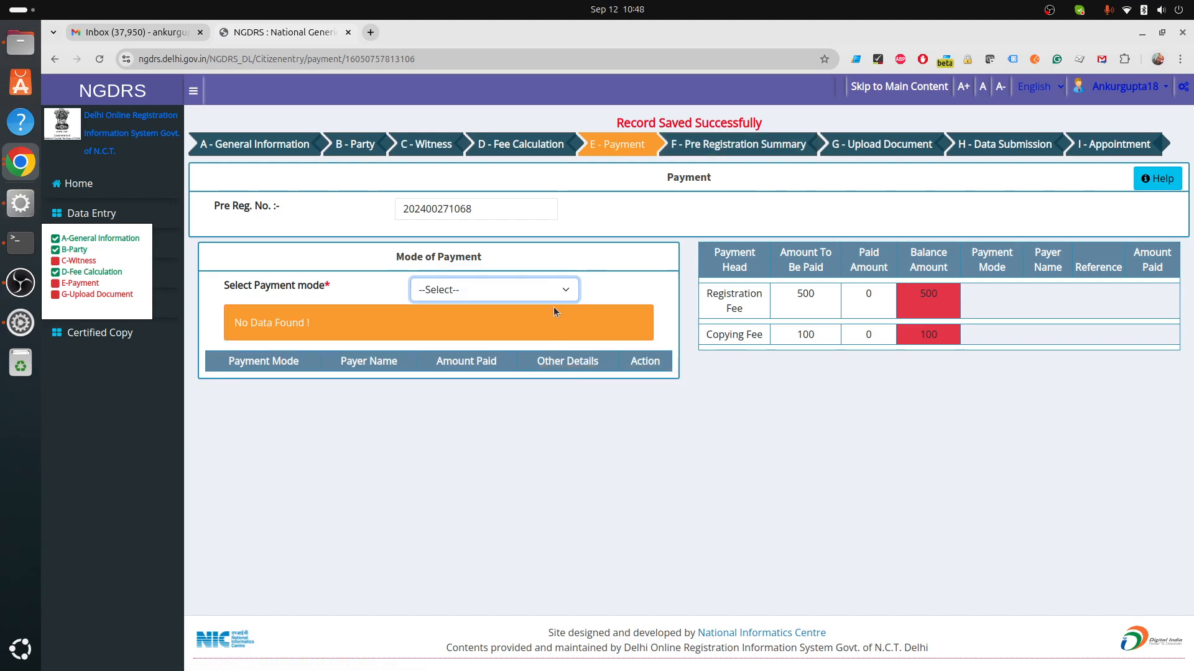
{"action": "left_click", "coordinate": [552, 288]}
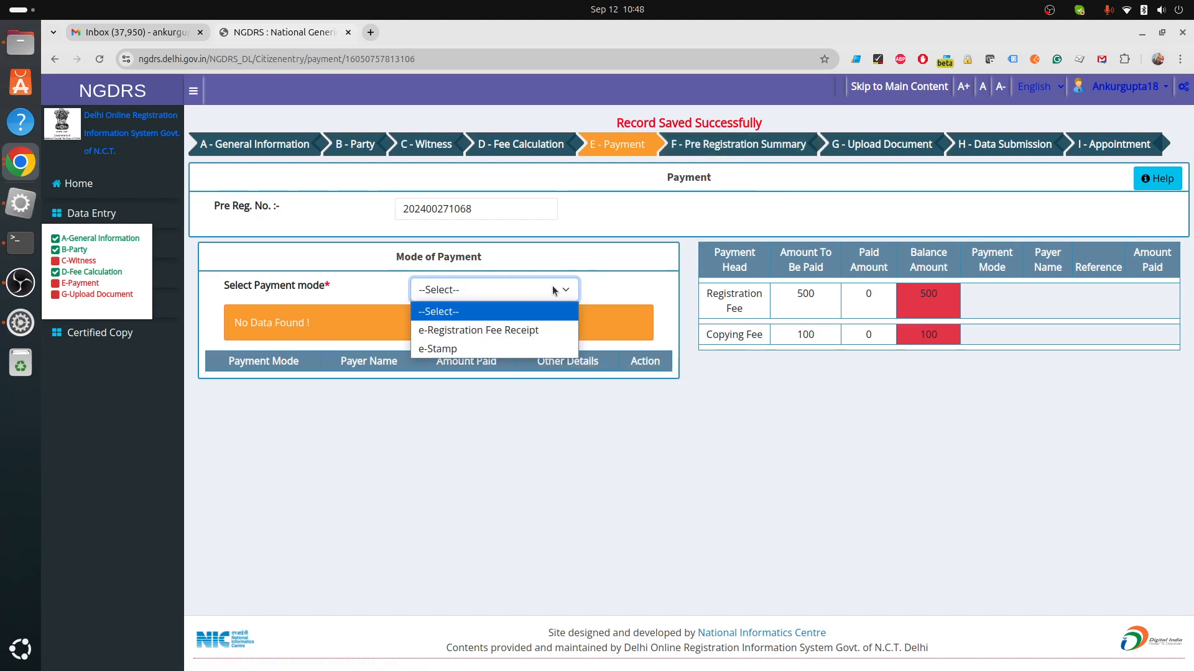
{"action": "left_click", "coordinate": [515, 349]}
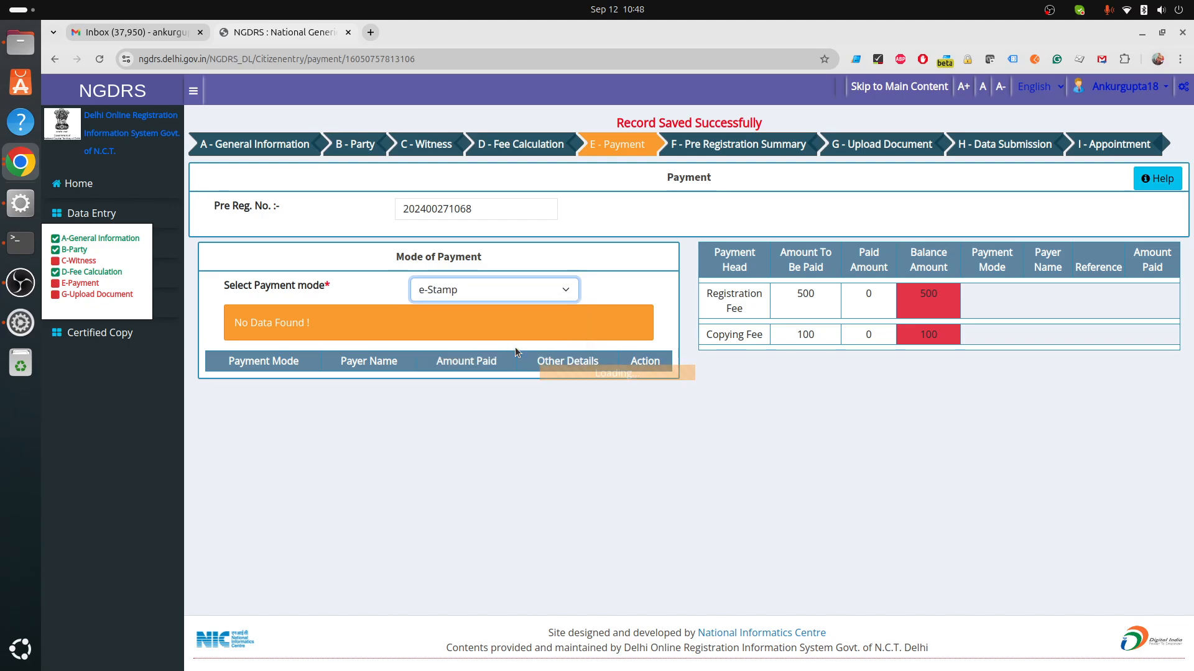
{"action": "left_click", "coordinate": [755, 154]}
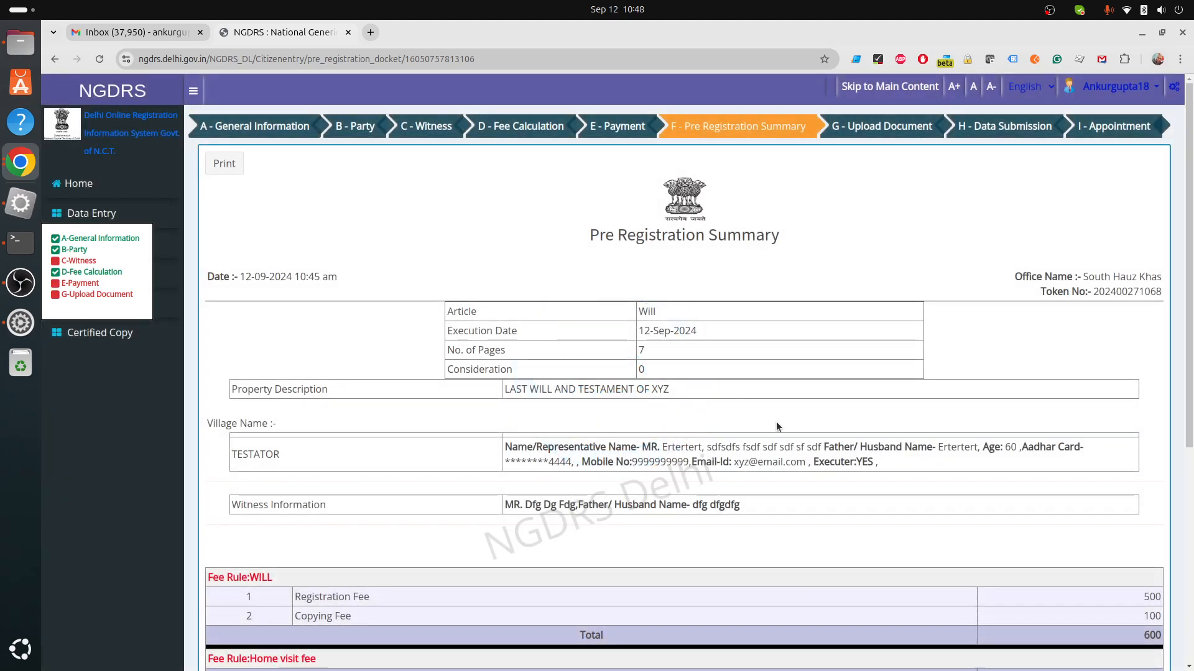
- Review the Pre Registration Summary, then go to the G - Upload Document step
{"action": "scroll", "coordinate": [776, 423], "scroll_direction": "down", "scroll_amount": 3}
{"action": "scroll", "coordinate": [776, 427], "scroll_direction": "up", "scroll_amount": 3}
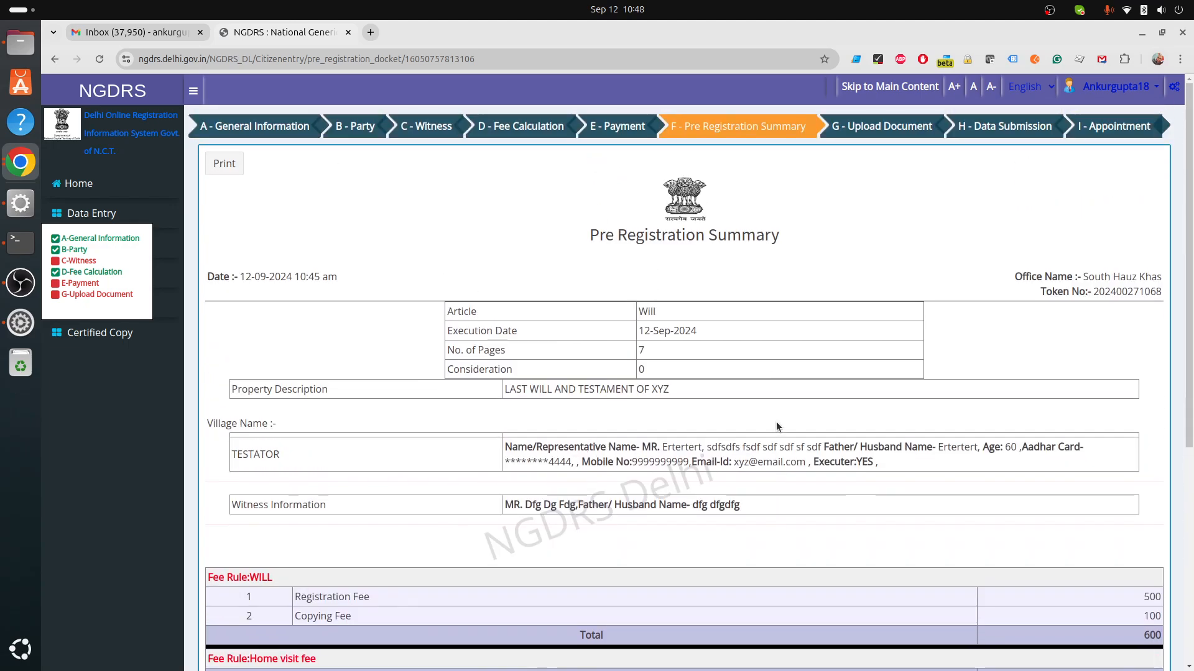
{"action": "left_click", "coordinate": [874, 128]}
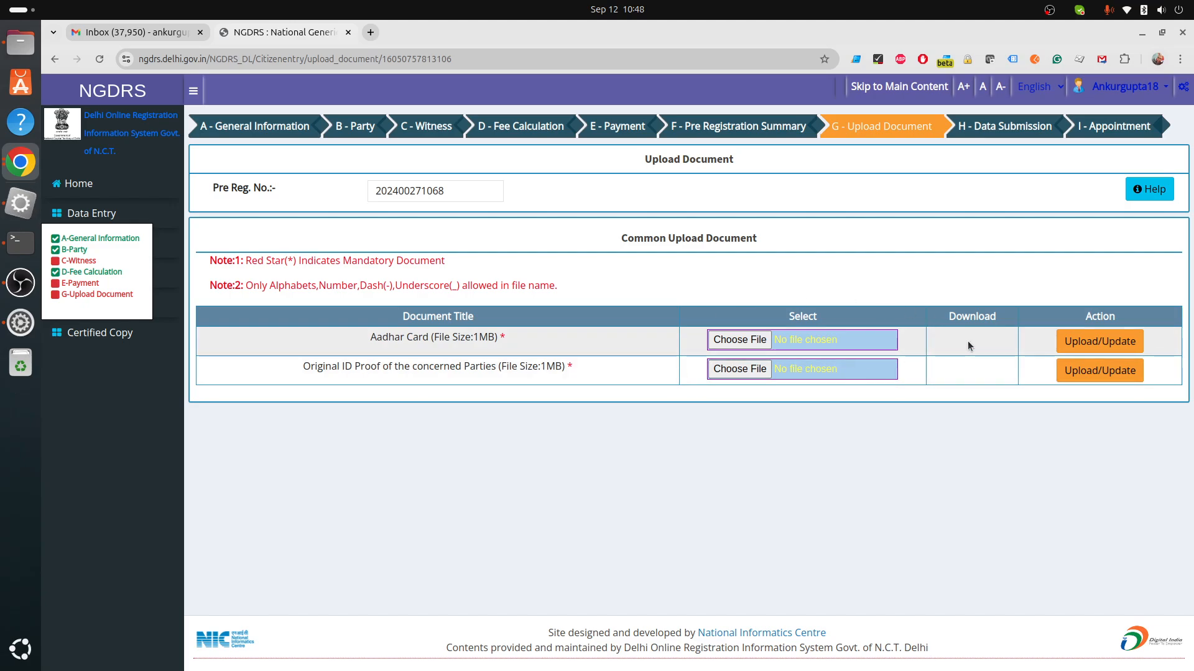
- Attempt Data Submission, get the mandatory documents warning, and return to the Payment step
{"action": "left_click", "coordinate": [981, 132]}
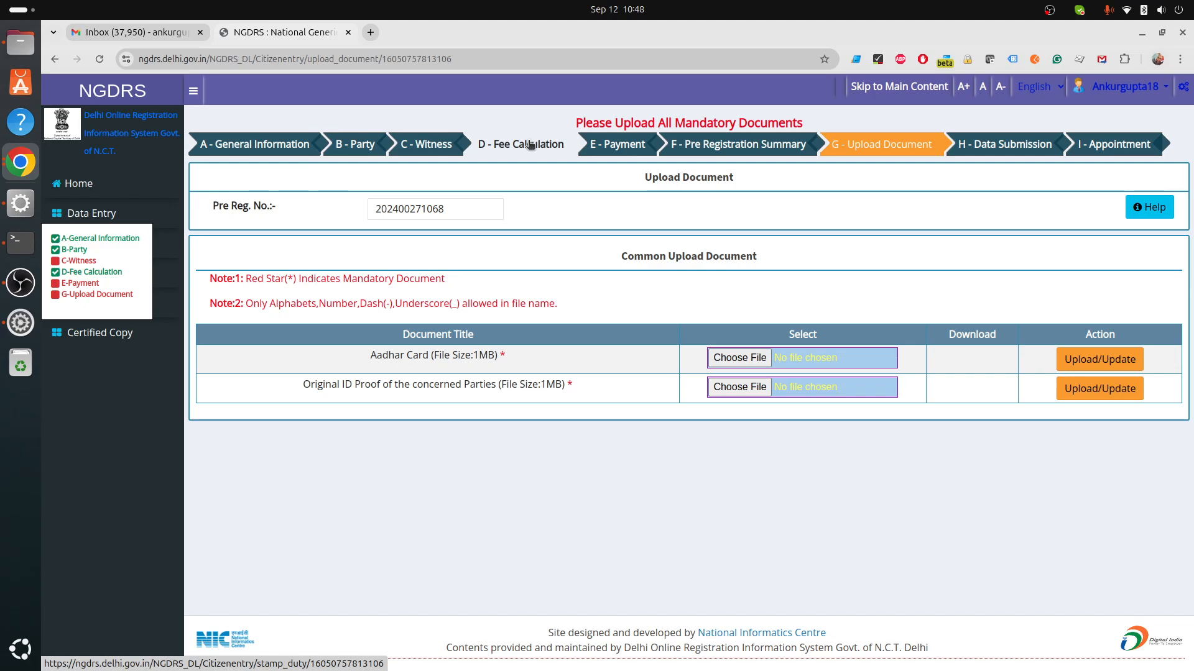
{"action": "left_click", "coordinate": [598, 143]}
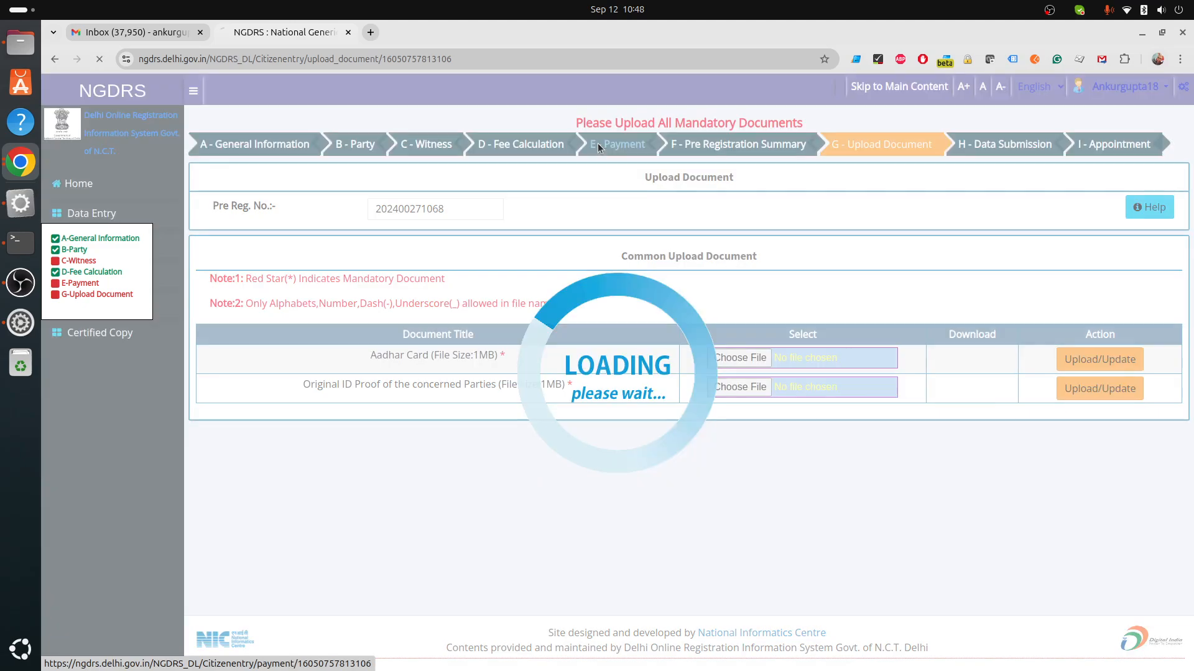